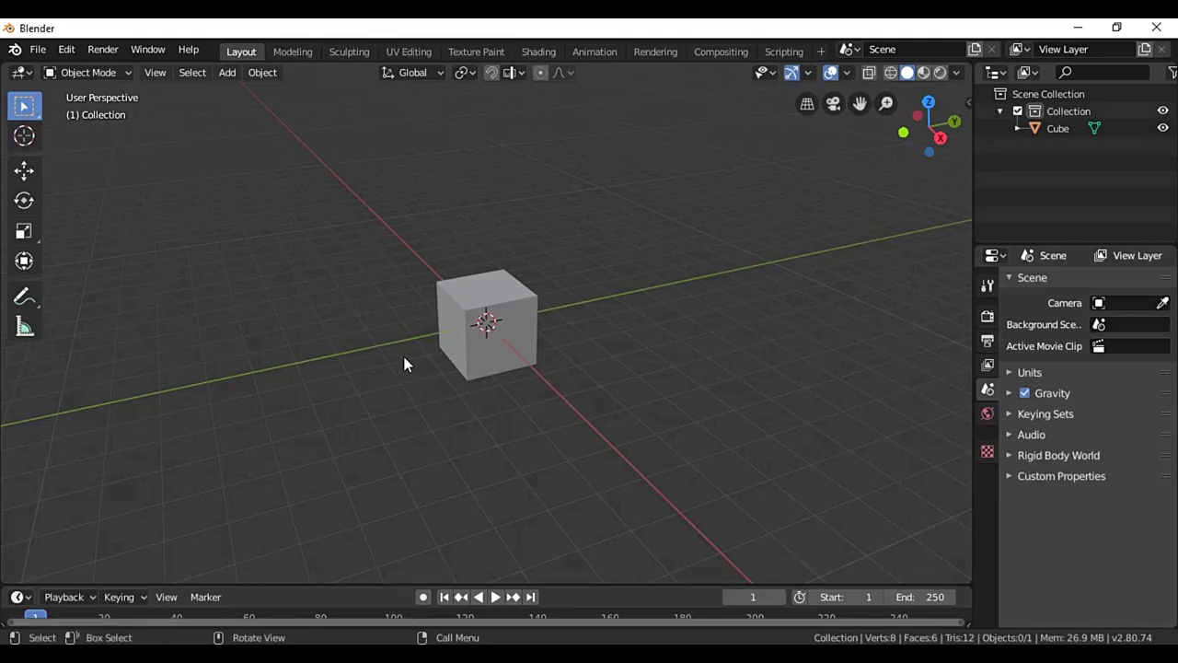
# - Select the cube and split the viewport so the right area is an Image Editor showing piece 3d.jpg
pyautogui.click(495, 322)
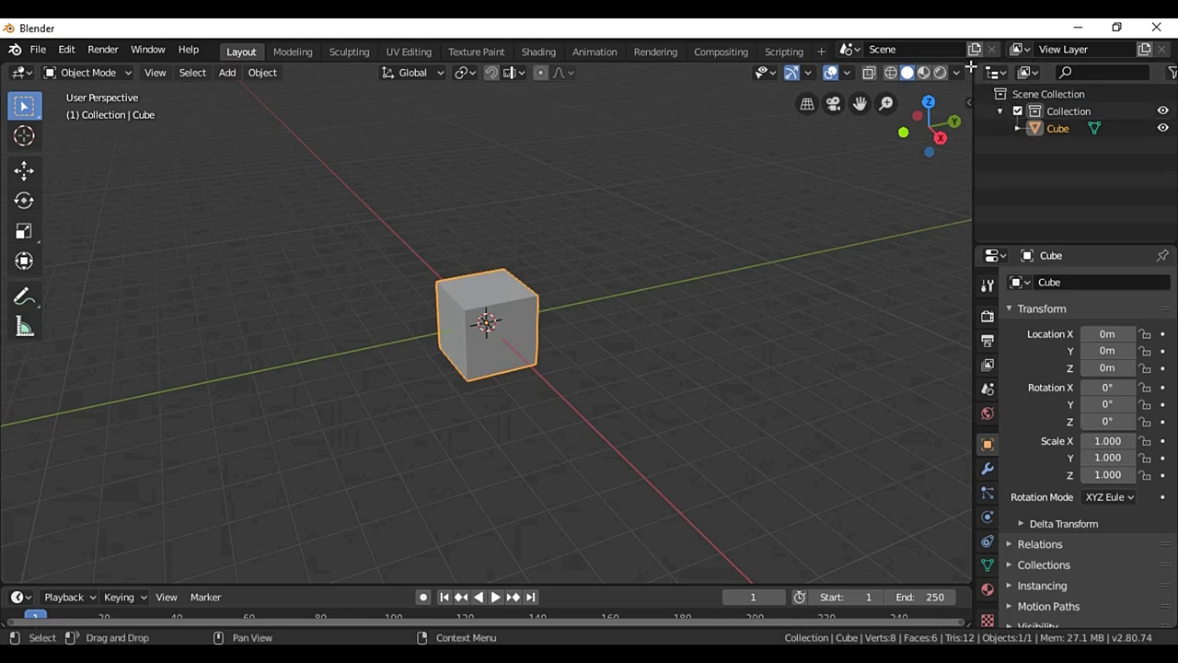
pyautogui.moveTo(970, 67); pyautogui.dragTo(549, 106)
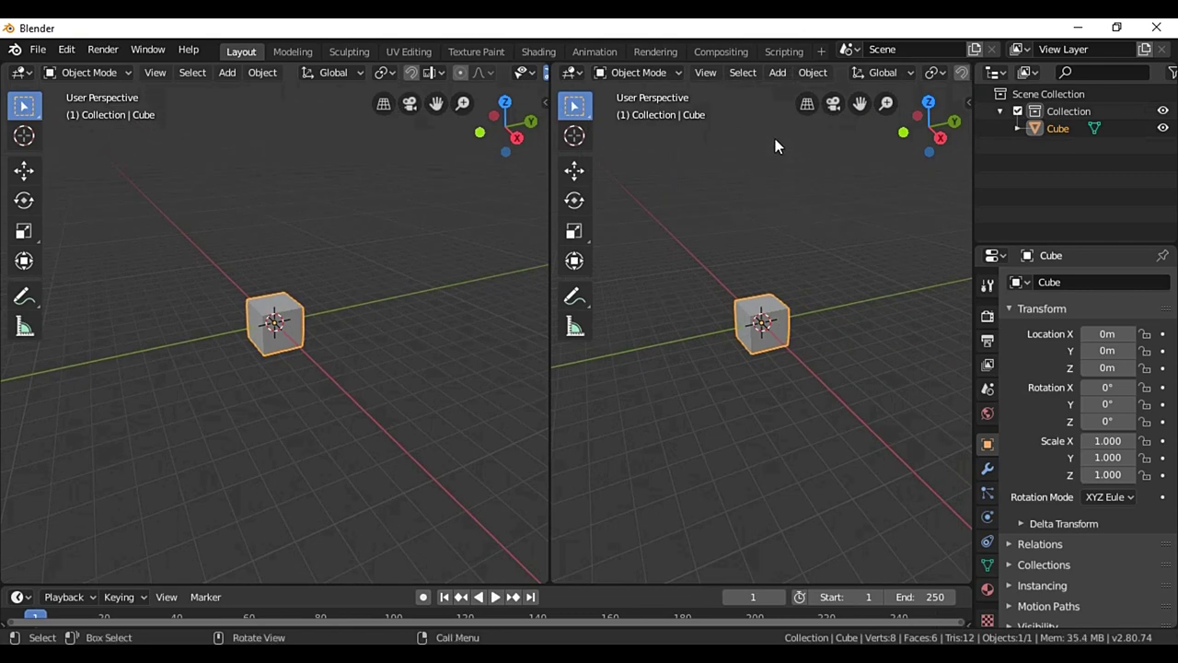
pyautogui.click(571, 71)
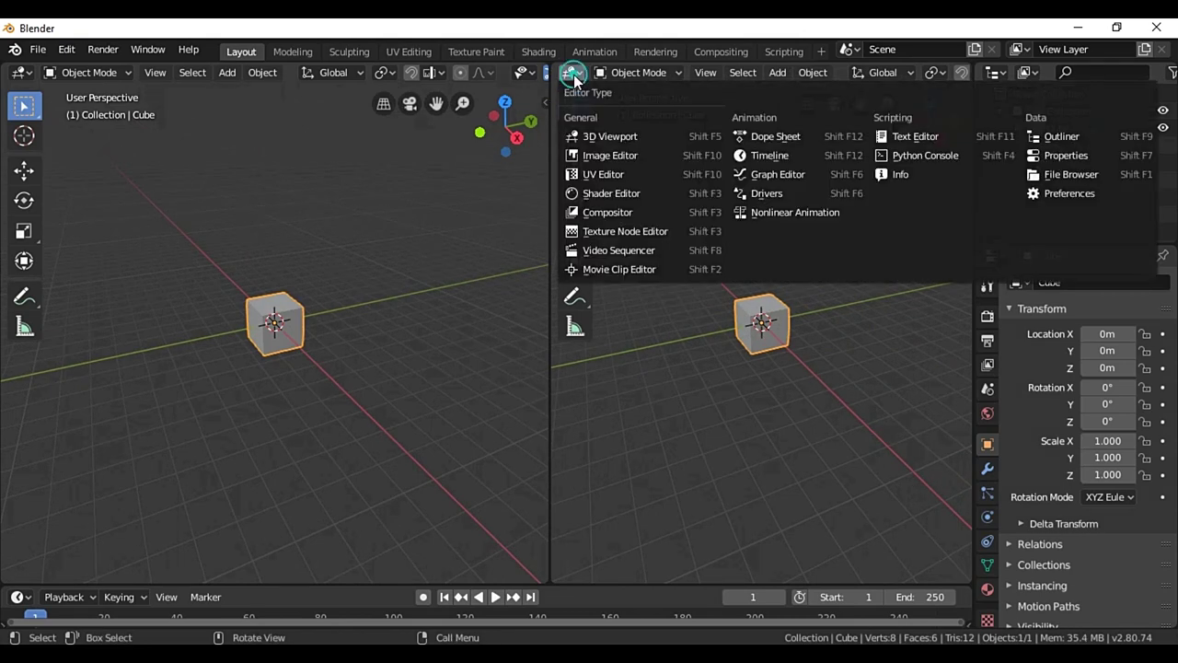
pyautogui.click(598, 153)
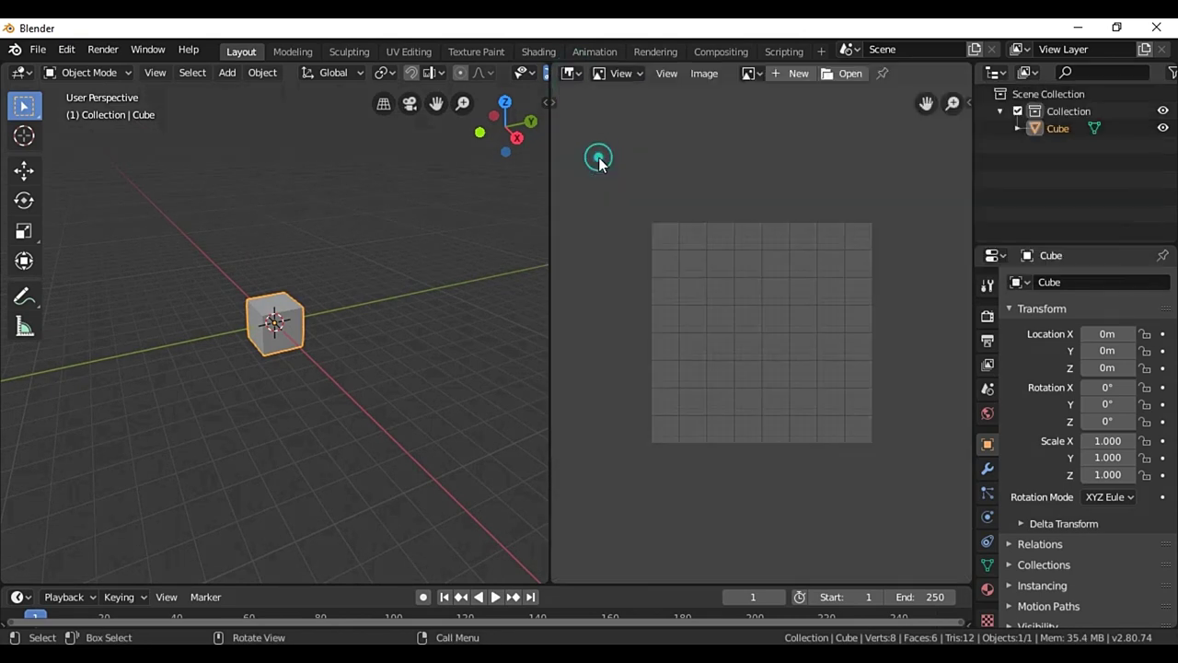
pyautogui.click(848, 74)
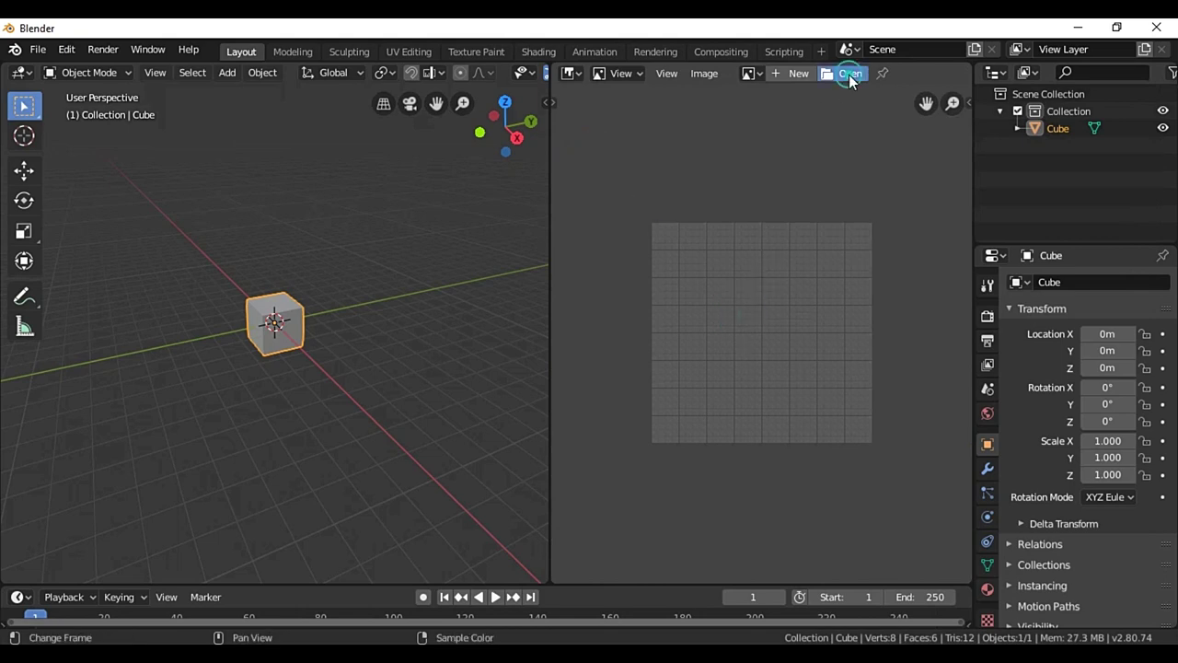
pyautogui.doubleClick(297, 326)
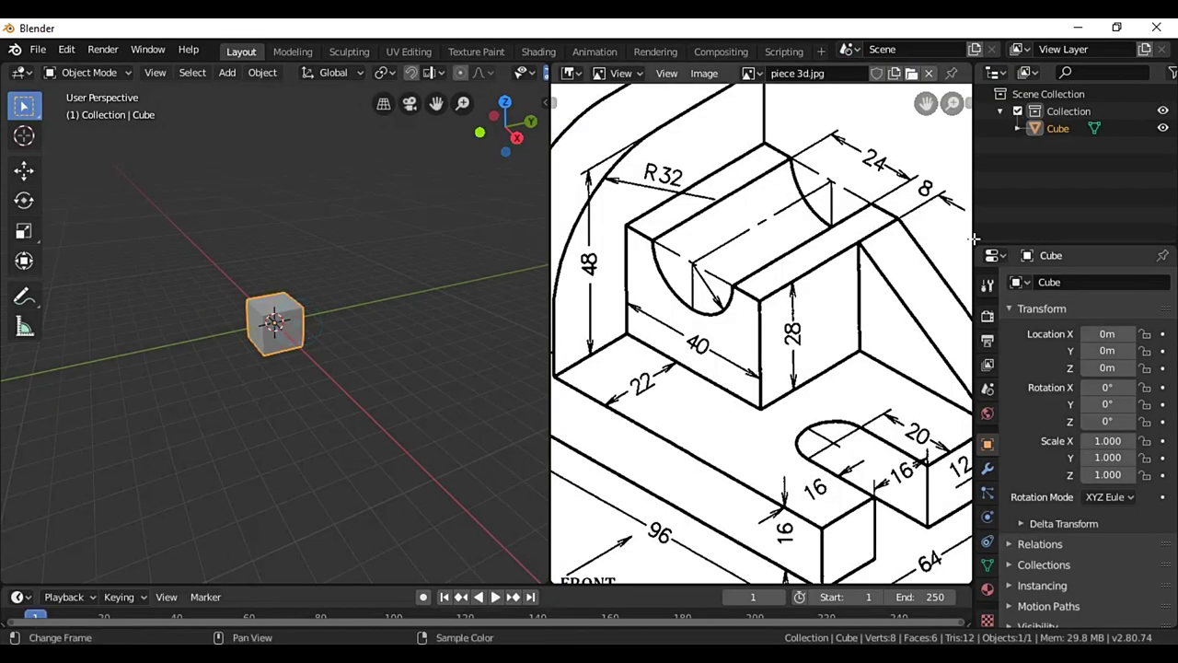
# - Widen the 3D view slightly and show the Scene properties
pyautogui.scroll(1, 823, 292)
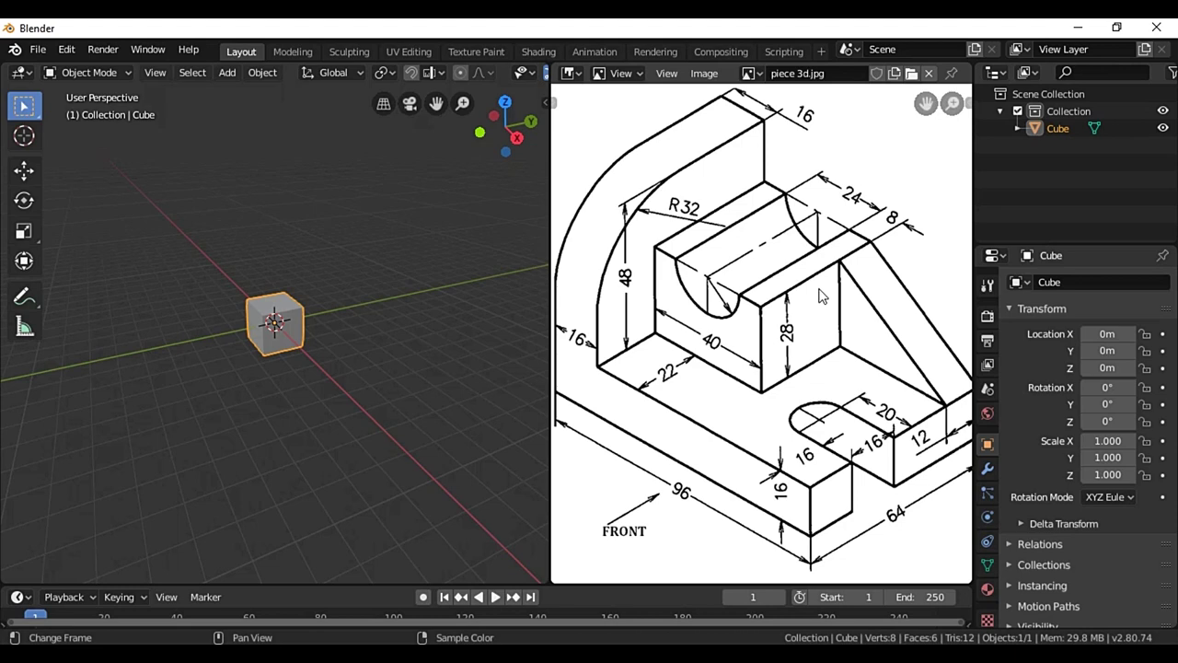
pyautogui.scroll(-1, 823, 293)
pyautogui.moveTo(550, 265); pyautogui.dragTo(582, 265)
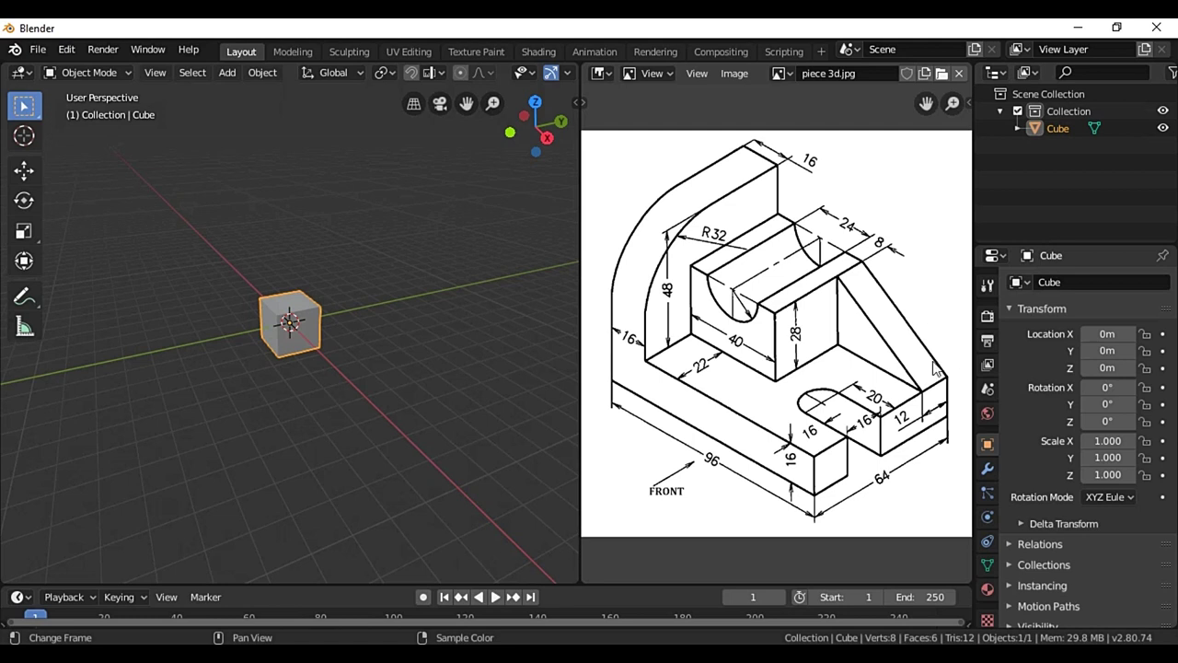
pyautogui.click(985, 390)
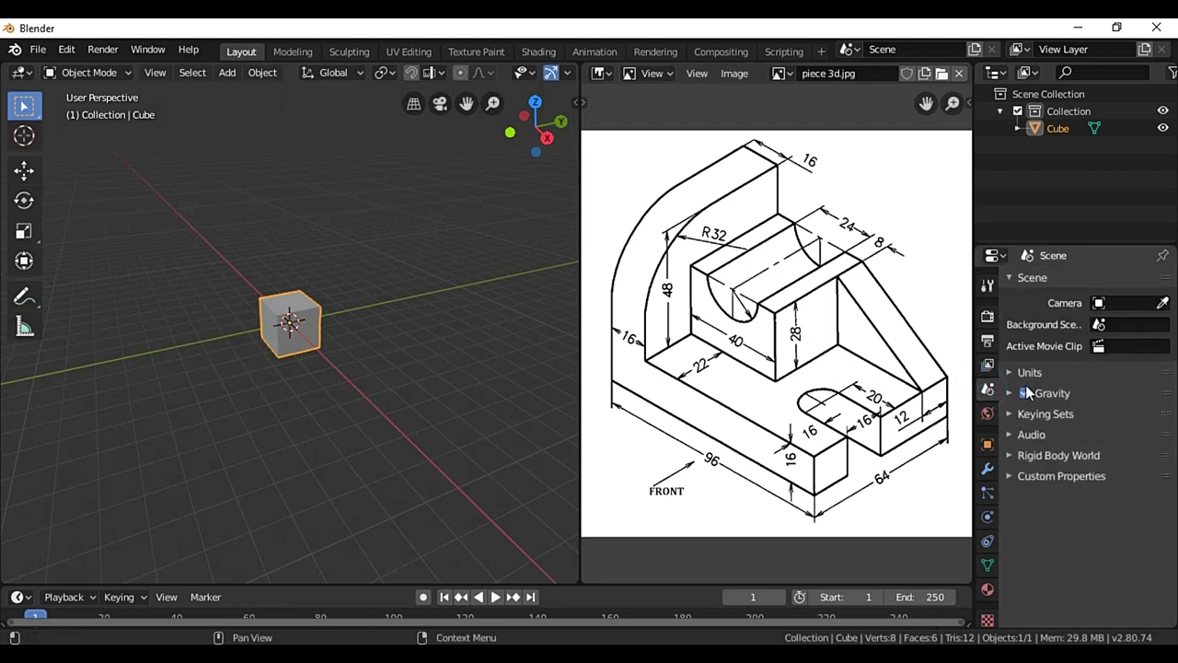
# - Set the scene's Length unit to Millimeters and Unit Scale to 0.001, then deselect the cube
pyautogui.click(1022, 375)
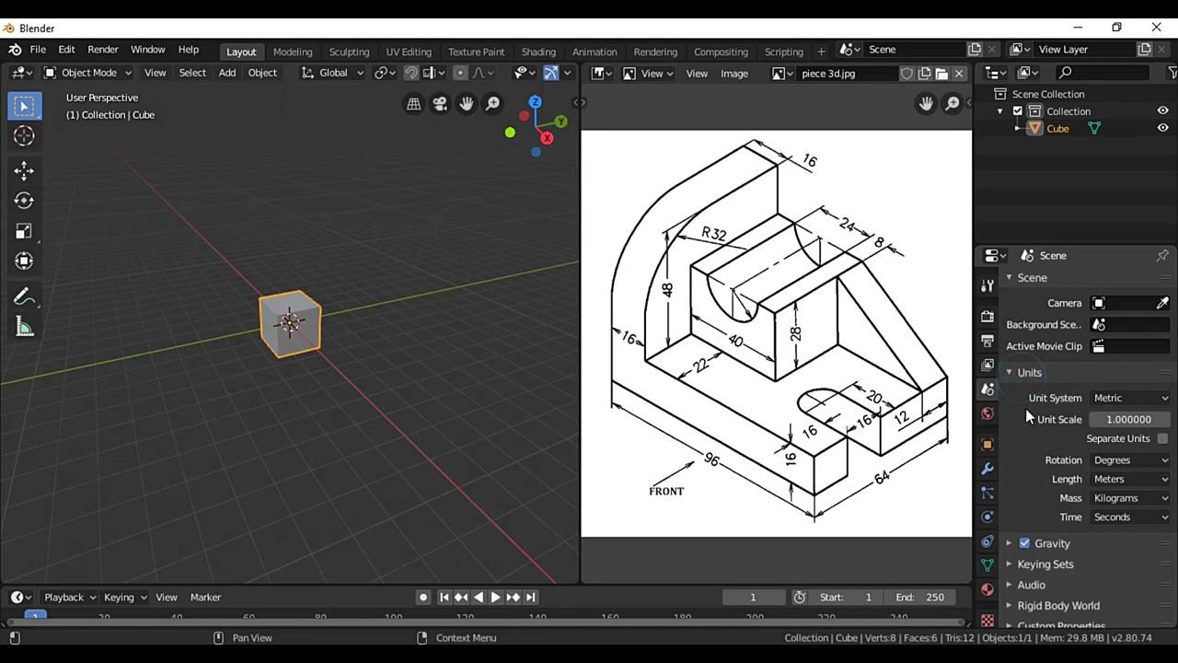
pyautogui.click(1112, 478)
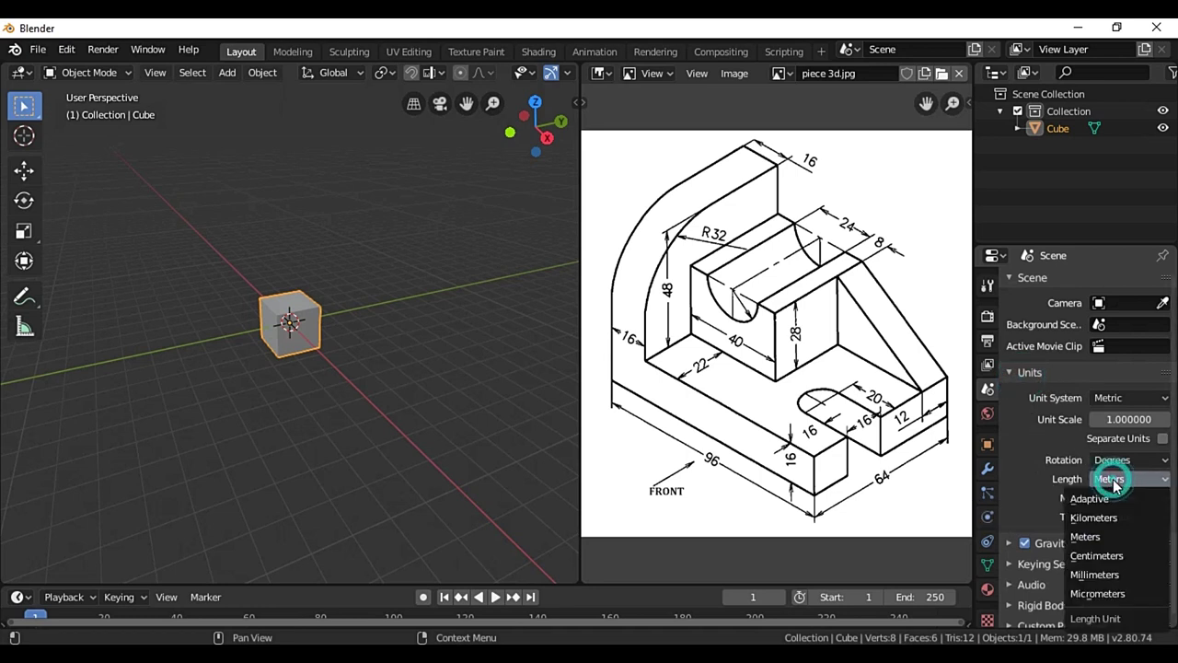
pyautogui.click(1098, 575)
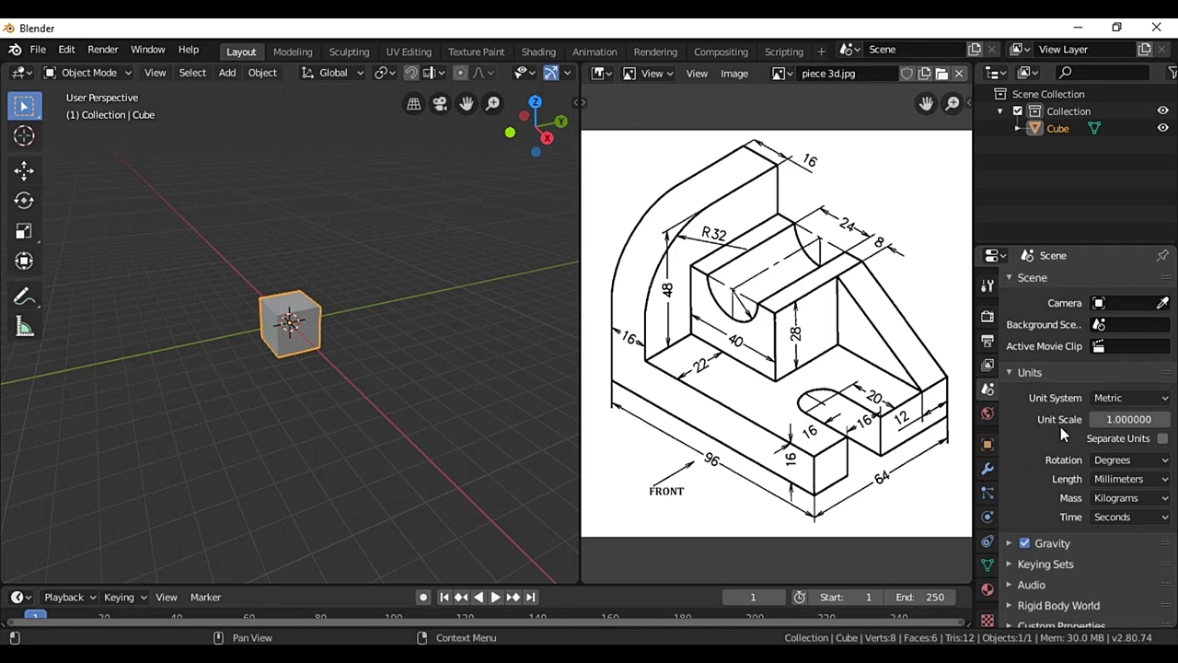
pyautogui.click(1134, 419)
pyautogui.press('BackSpace')
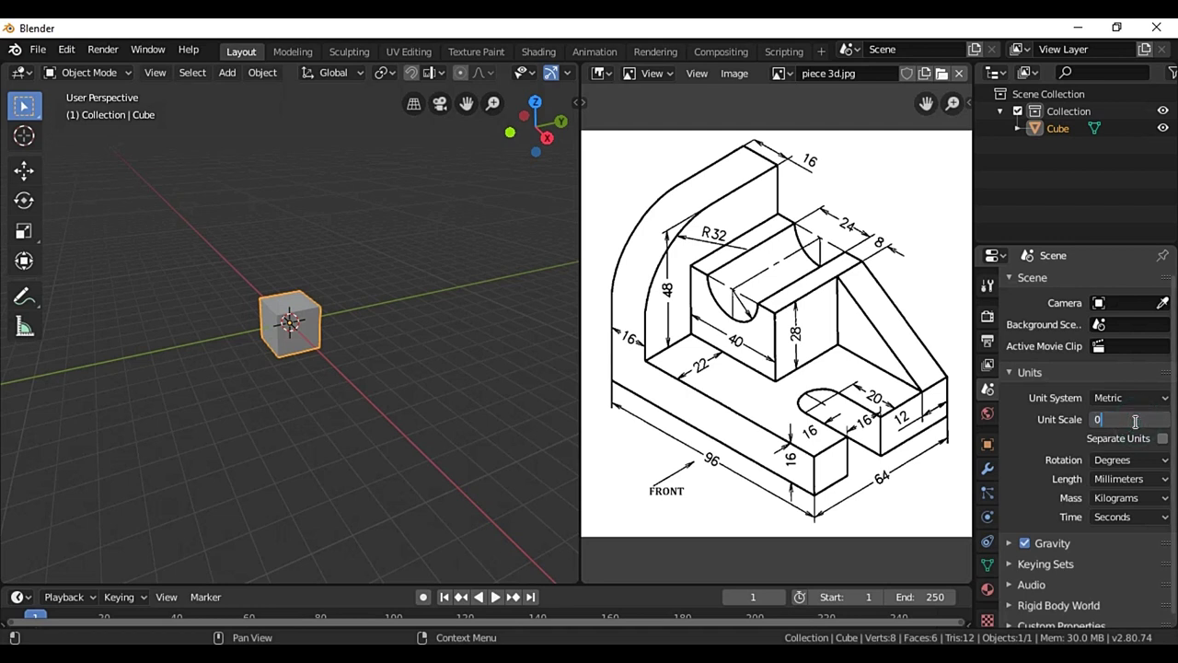
pyautogui.write('.001')
pyautogui.press('Return')
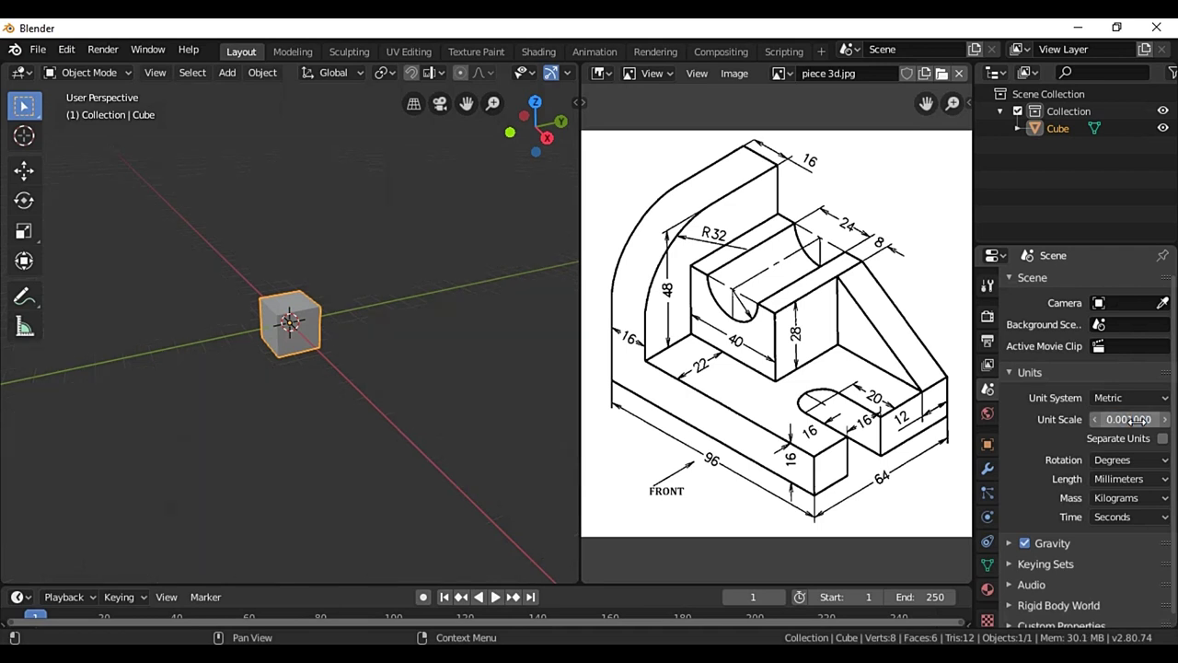
pyautogui.click(390, 329)
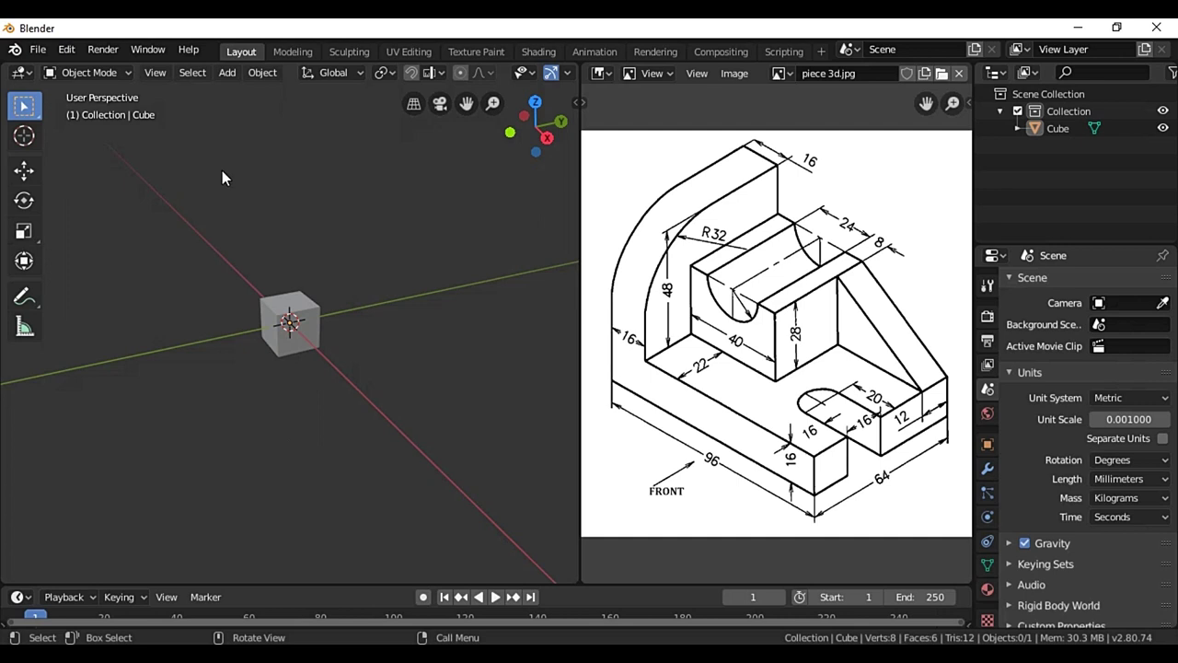
# - Switch to orthographic view, open the sidebar and set the cube's X dimension to 96 mm
pyautogui.press('KP_5')
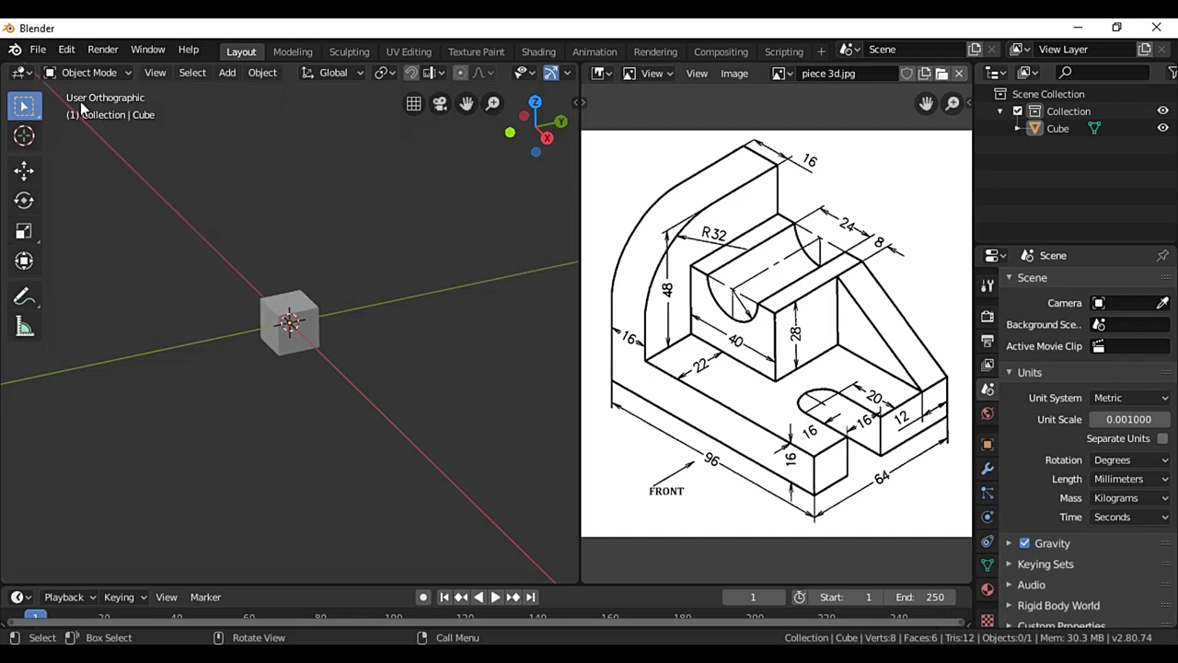
pyautogui.click(267, 247)
pyautogui.press('n')
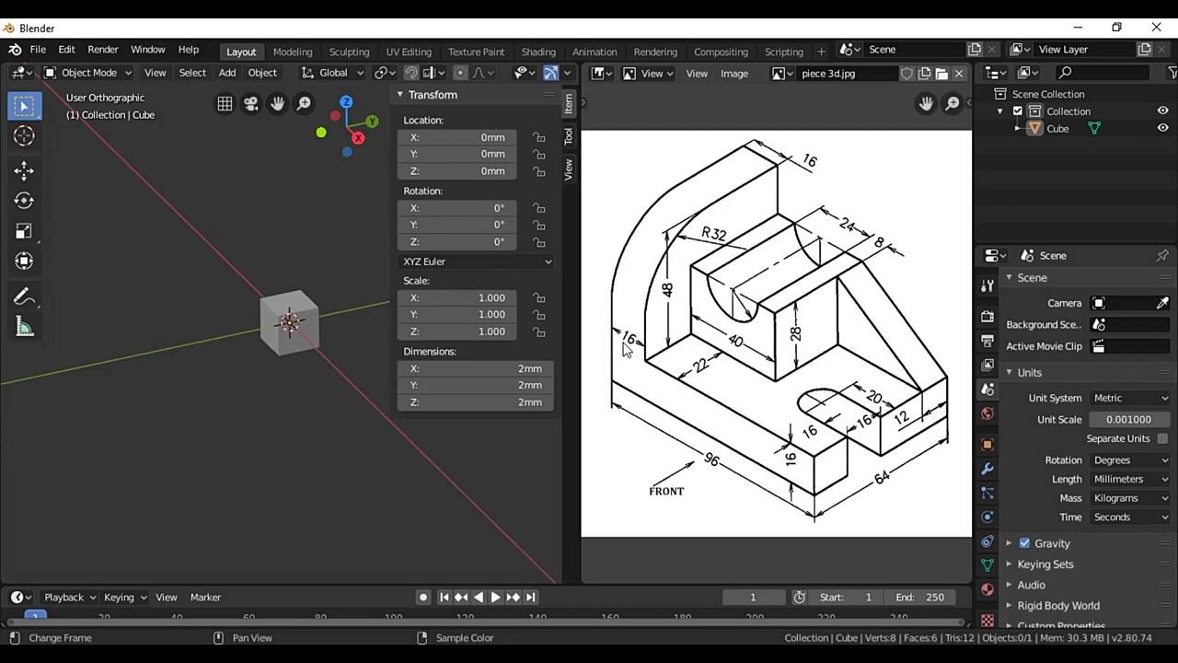
pyautogui.click(485, 368)
pyautogui.press('BackSpace')
pyautogui.write('96')
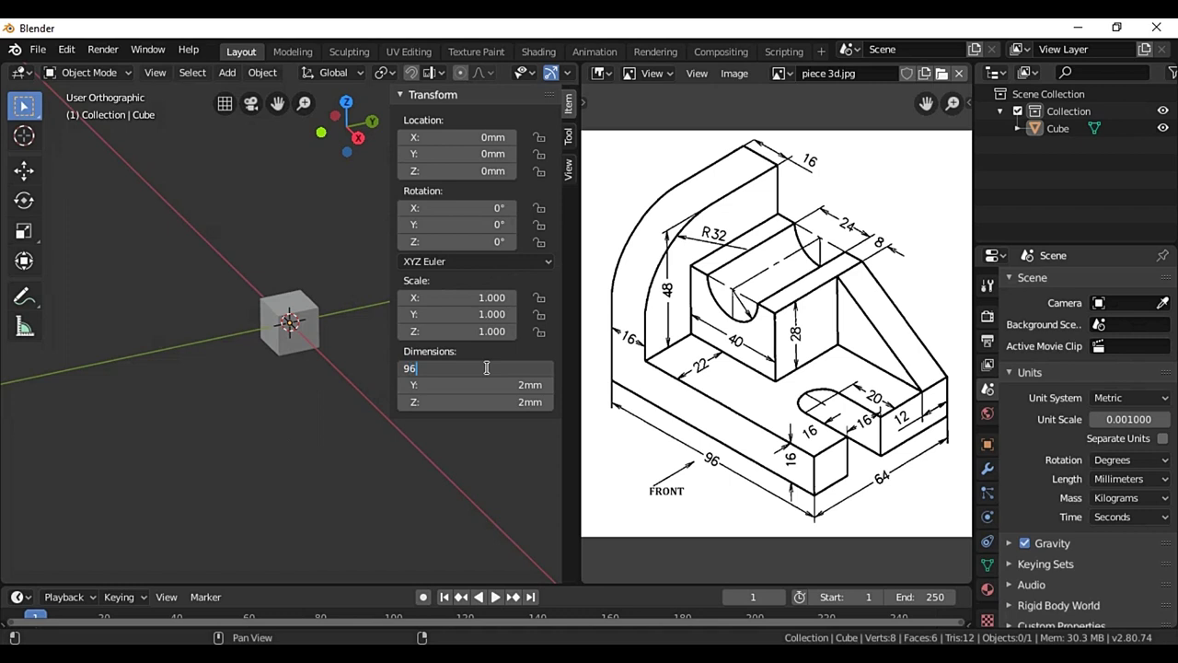
pyautogui.press('Return')
# - Set the Y dimension to 64 mm and Z to 16 mm, then hide the sidebar
pyautogui.click(475, 383)
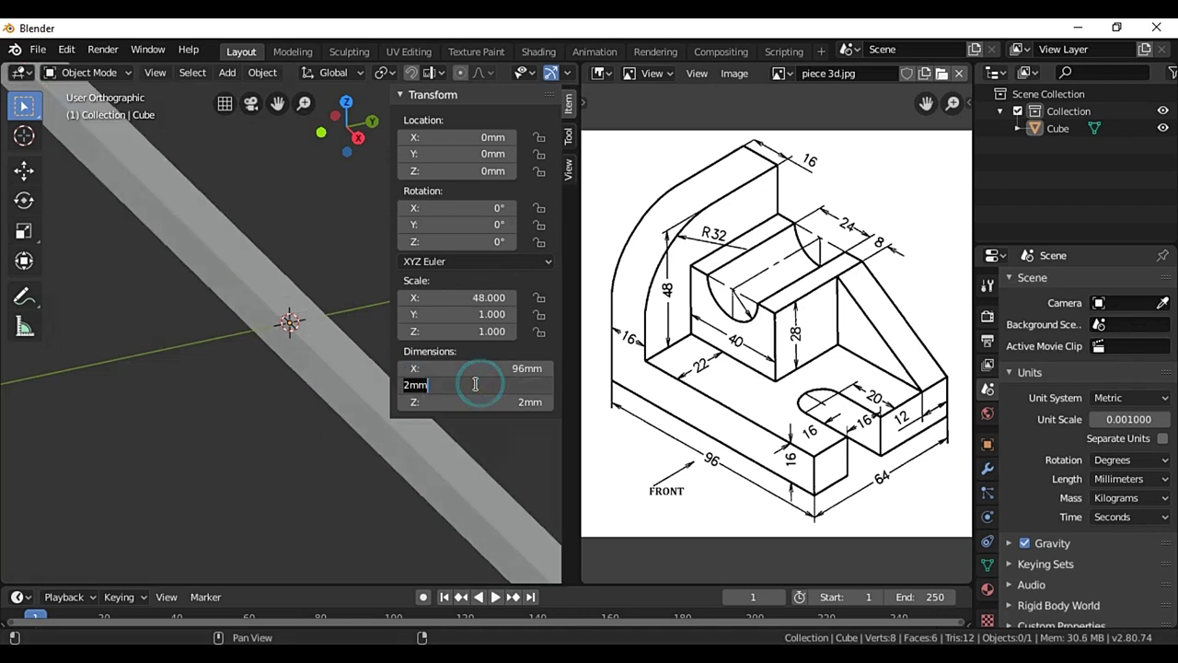
pyautogui.press('BackSpace')
pyautogui.write('64')
pyautogui.press('Return')
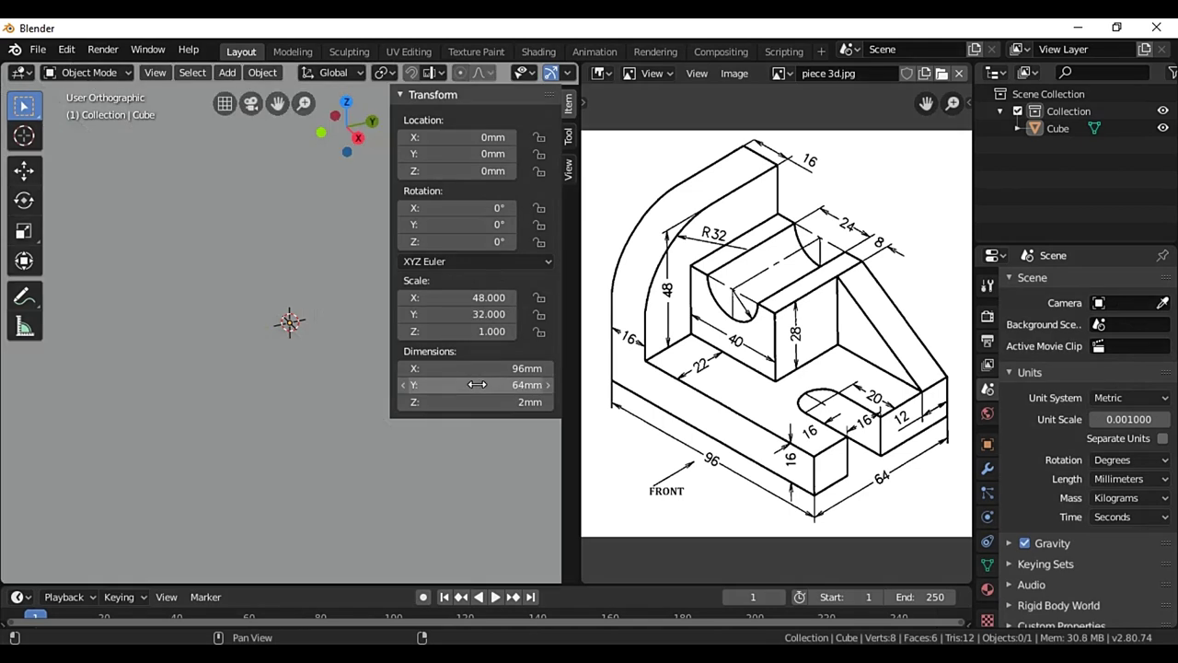
pyautogui.click(444, 402)
pyautogui.press('BackSpace')
pyautogui.write('1')
pyautogui.press('Return')
pyautogui.scroll(-3, 252, 290)
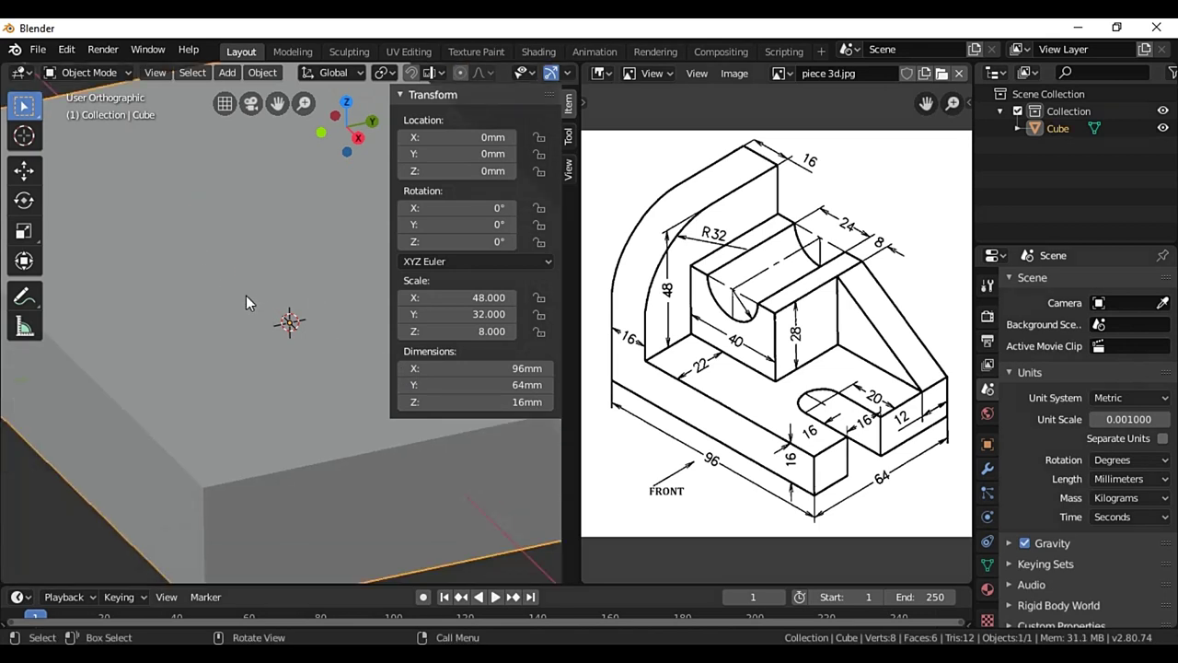
pyautogui.scroll(-3, 246, 296)
pyautogui.scroll(-2, 243, 298)
pyautogui.scroll(1, 241, 300)
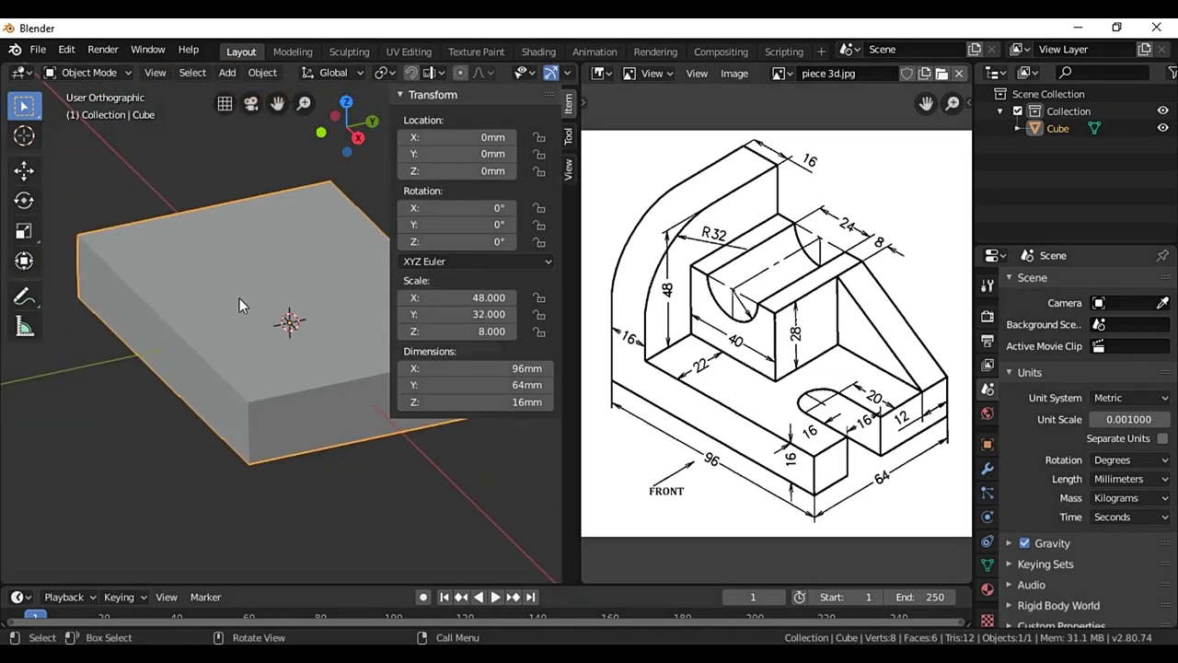
pyautogui.press('n')
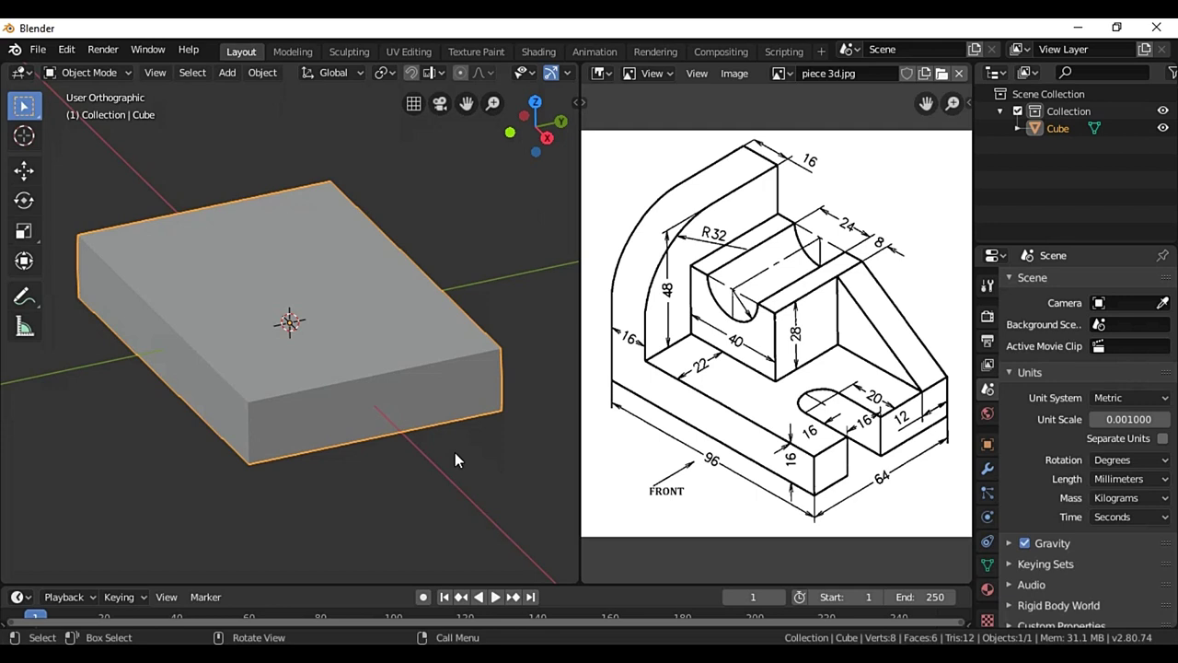
# - In Edit Mode, add a loop cut across the slab and move it 16 mm along X
pyautogui.press('Tab')
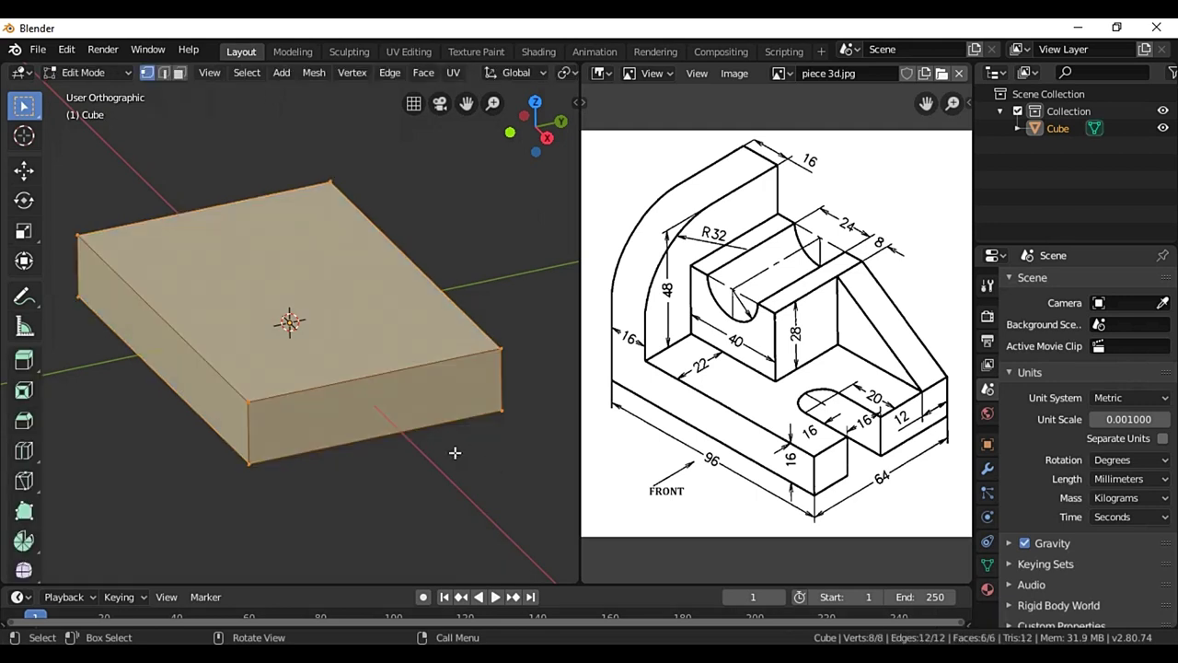
pyautogui.click(448, 451)
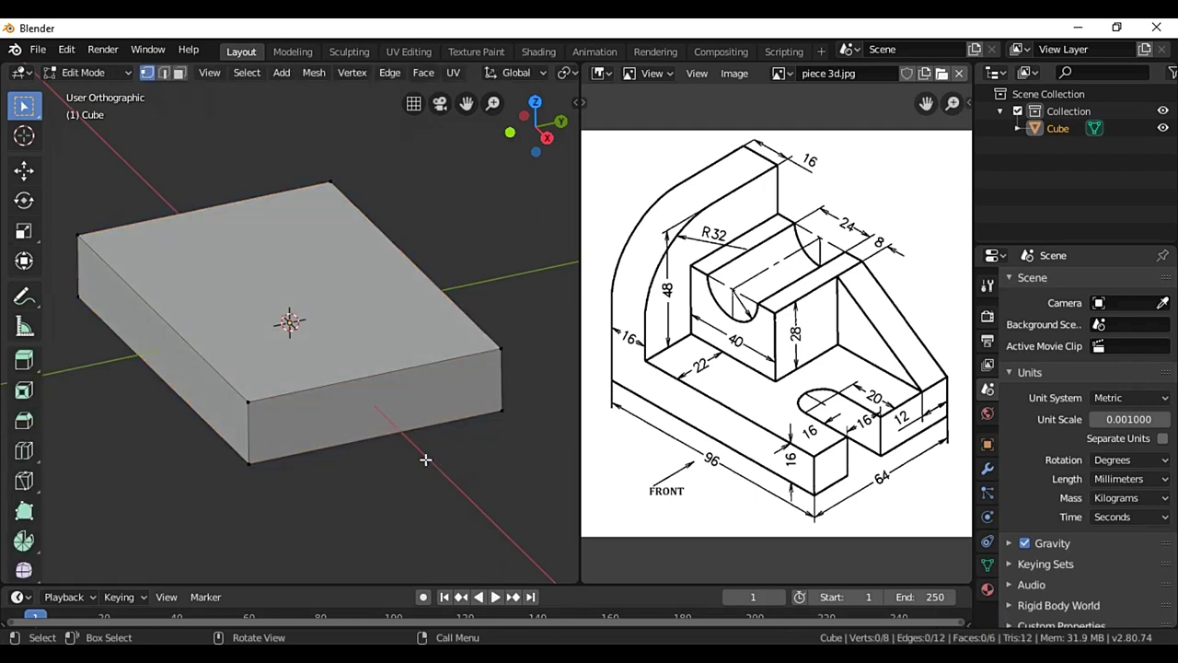
pyautogui.hotkey('ctrl', 'r')
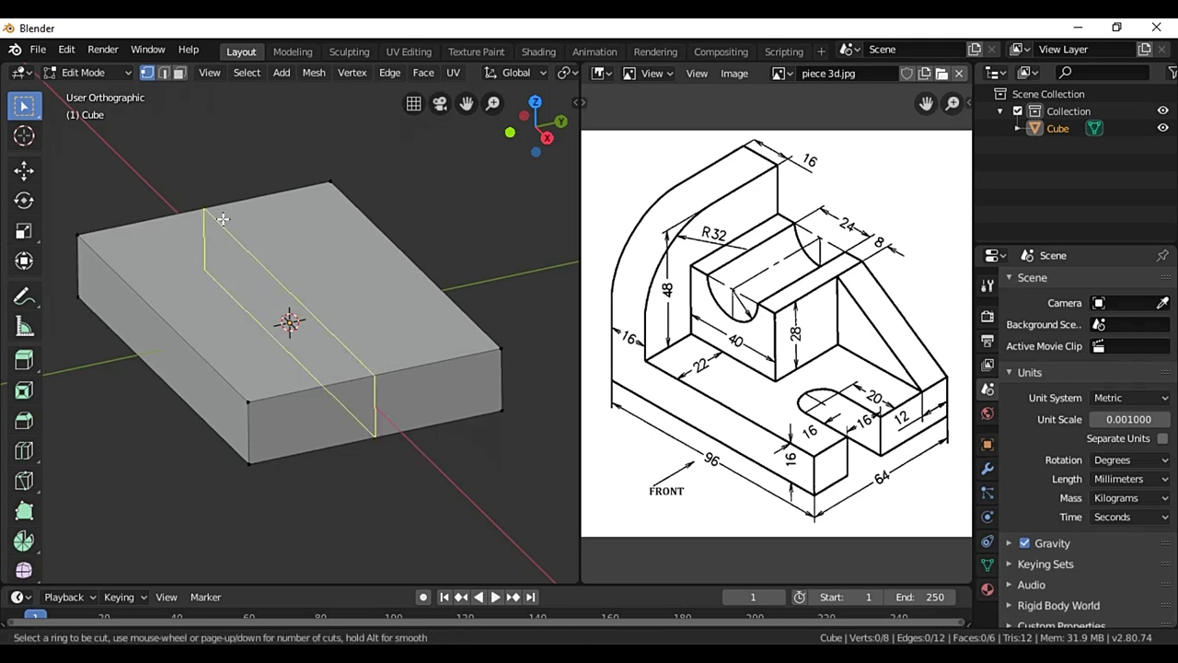
pyautogui.click(166, 289)
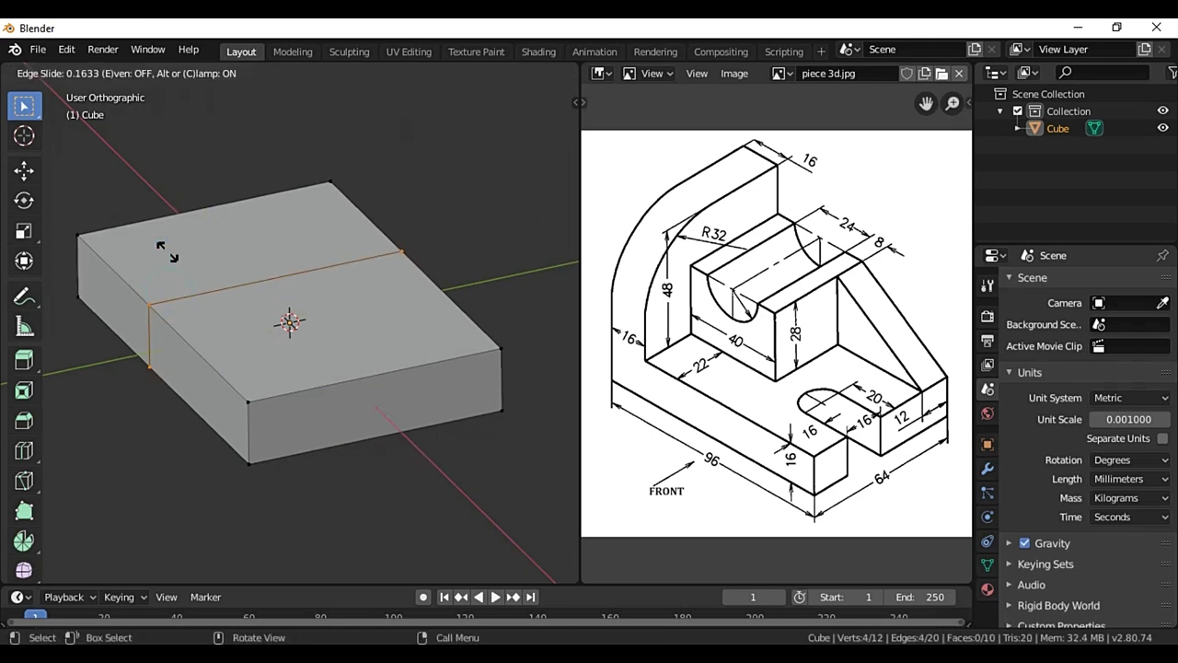
pyautogui.click(120, 140)
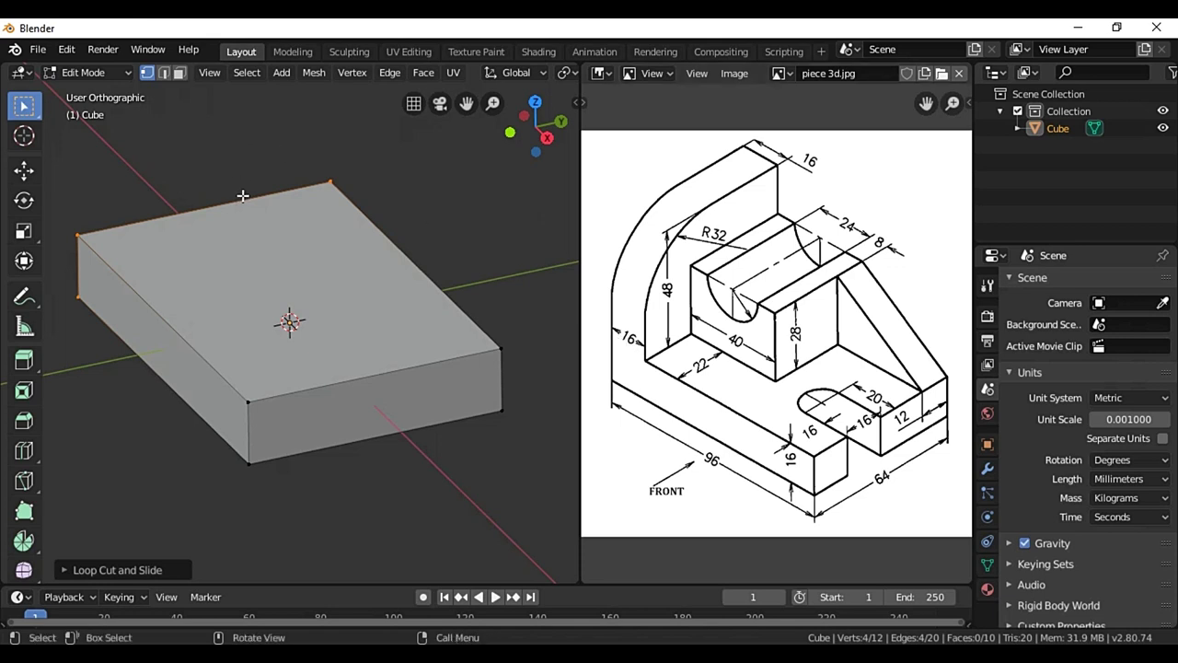
pyautogui.press('g')
pyautogui.write('x')
pyautogui.write('16')
pyautogui.press('Return')
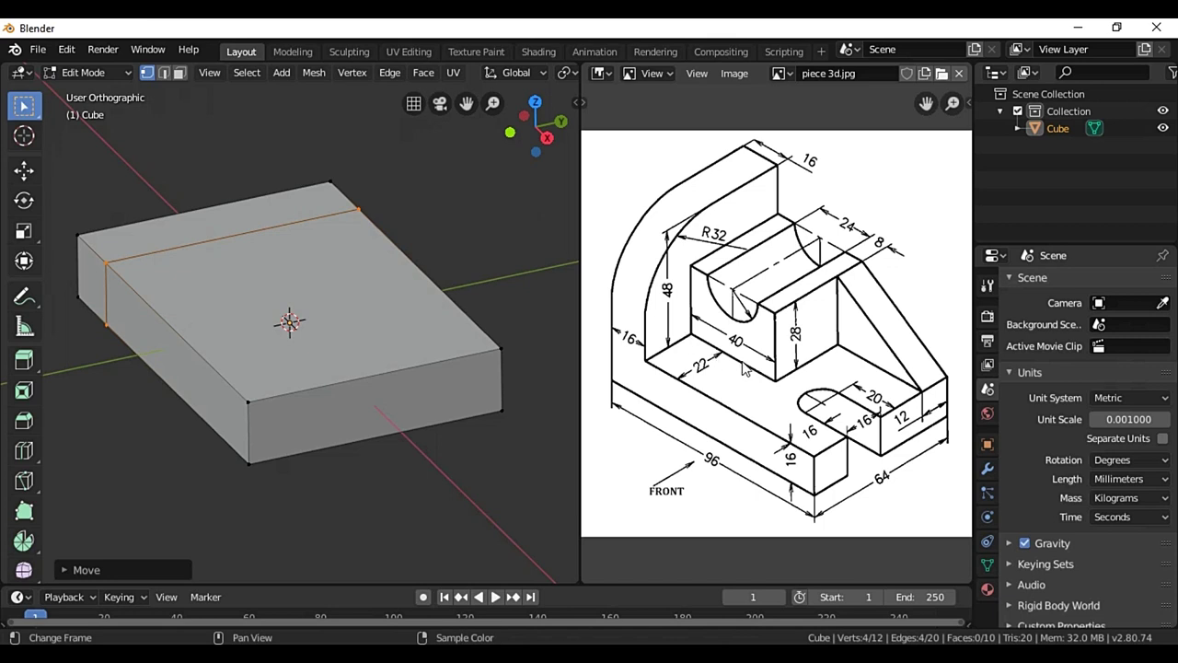
pyautogui.click(291, 247)
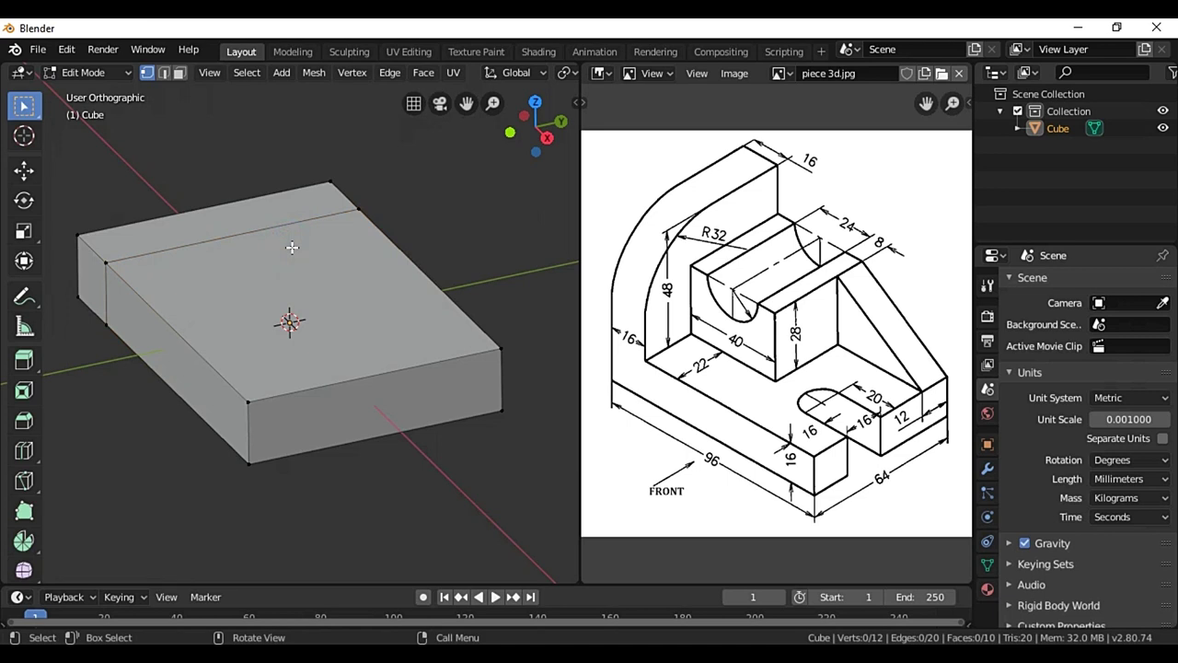
# - Add a second loop cut and move it 40 mm along X, then deselect
pyautogui.hotkey('ctrl', 'r')
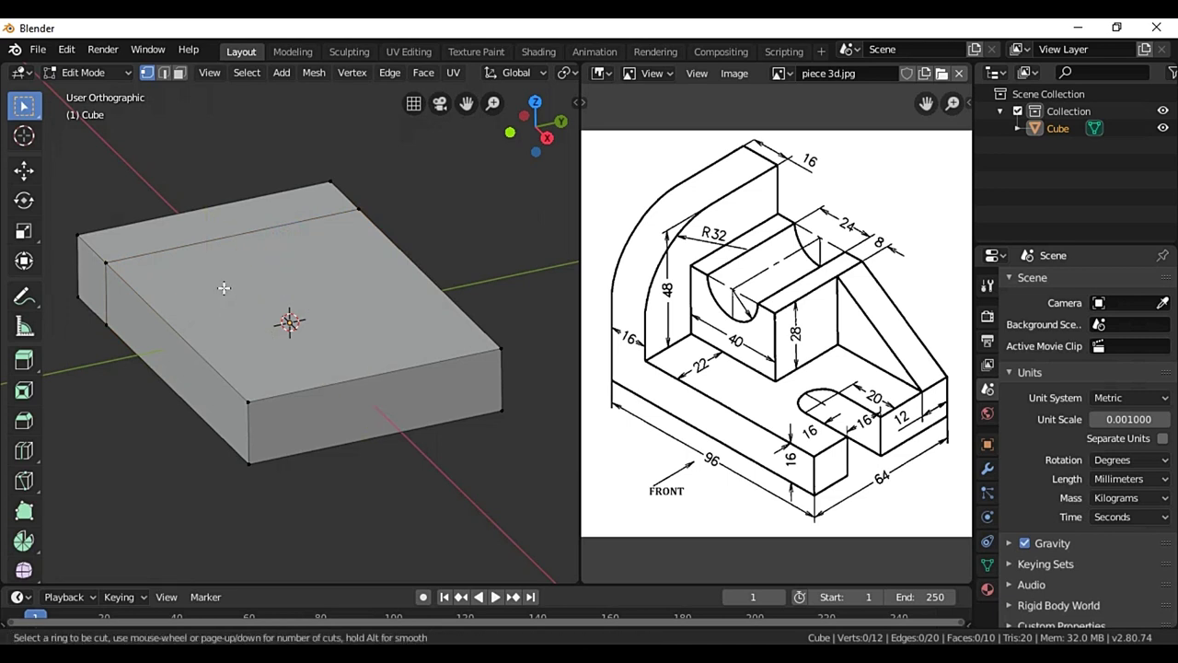
pyautogui.click(176, 300)
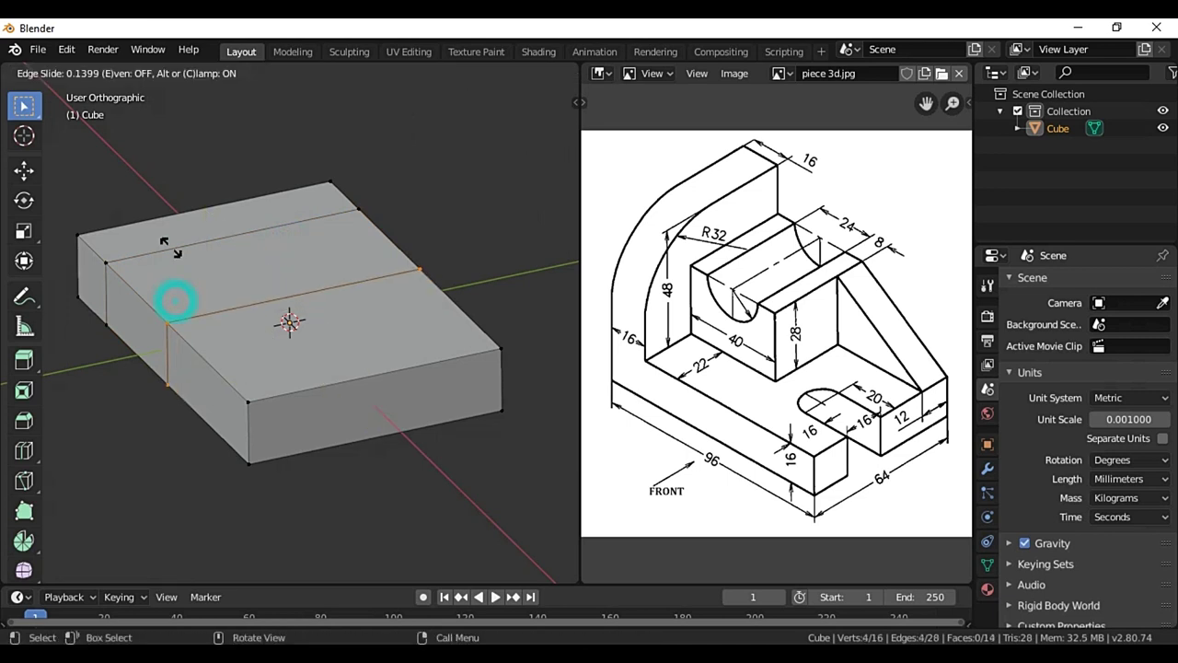
pyautogui.click(88, 151)
pyautogui.press('g')
pyautogui.write('x')
pyautogui.write('40')
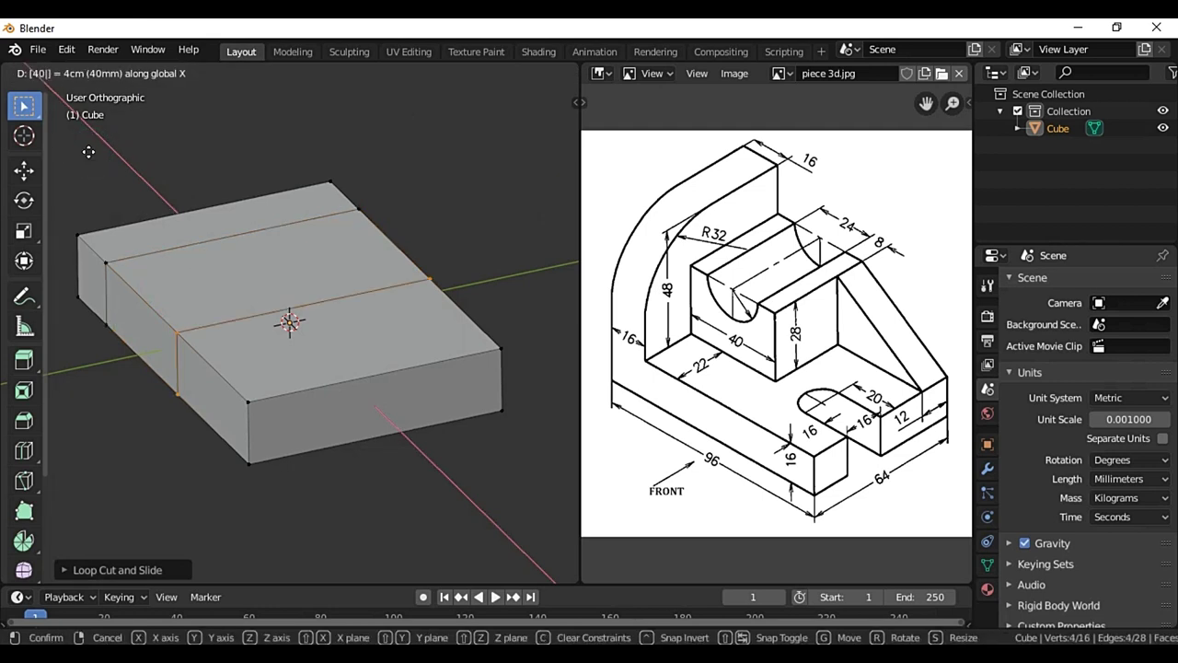
pyautogui.press('Return')
pyautogui.click(235, 300)
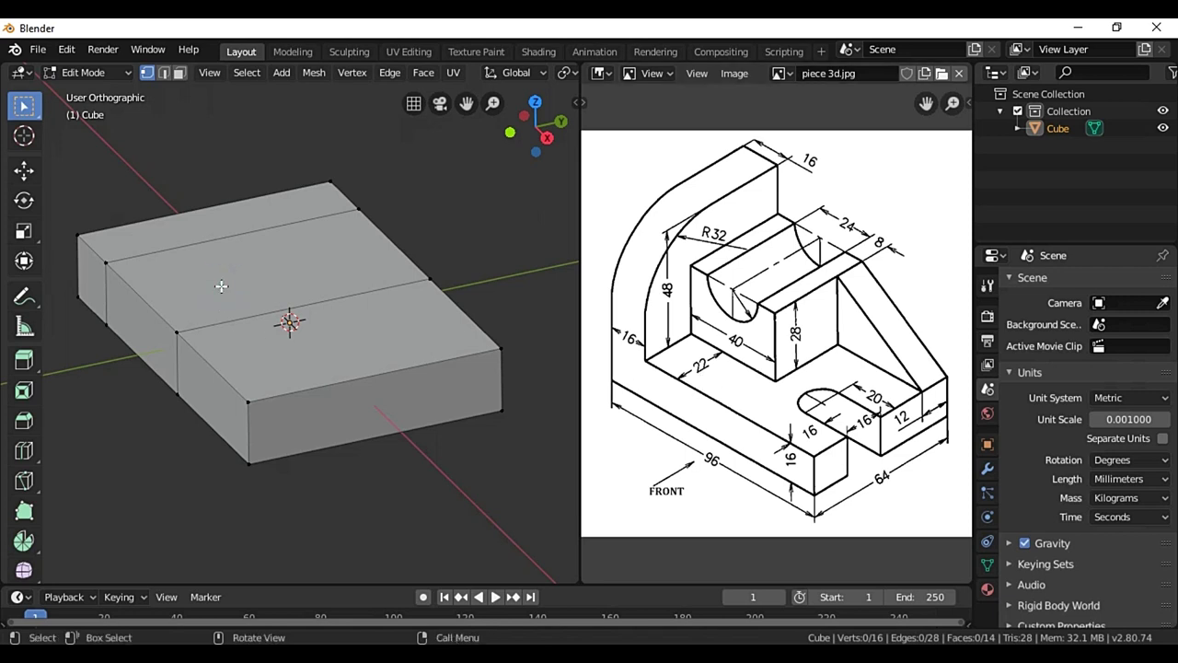
pyautogui.hotkey('ctrl', 'r')
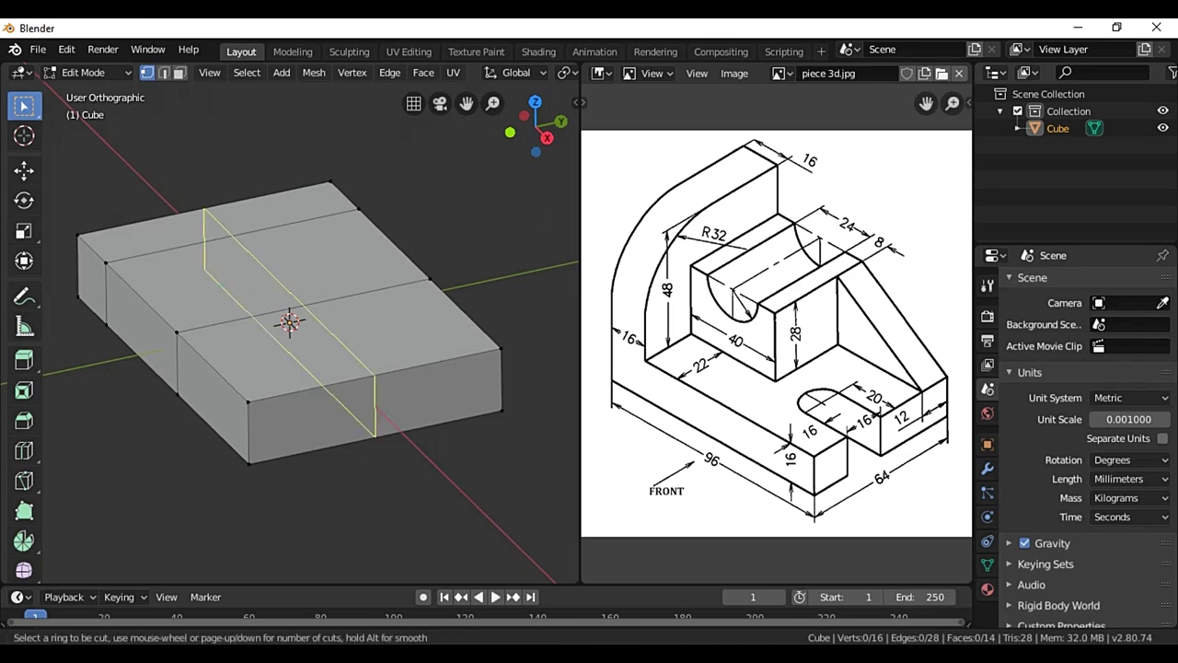
# - Place a lengthwise loop cut and move it -22 mm along Y, then deselect
pyautogui.click(290, 321)
pyautogui.click(72, 316)
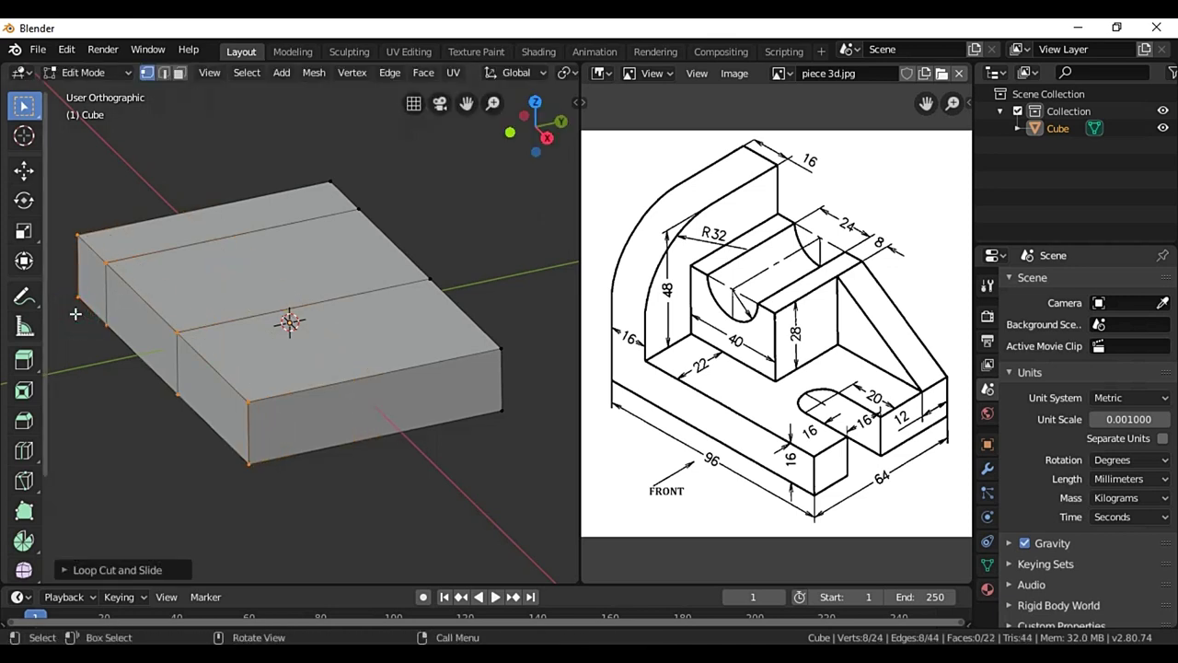
pyautogui.press('g')
pyautogui.press('y')
pyautogui.write('-22')
pyautogui.click(90, 322)
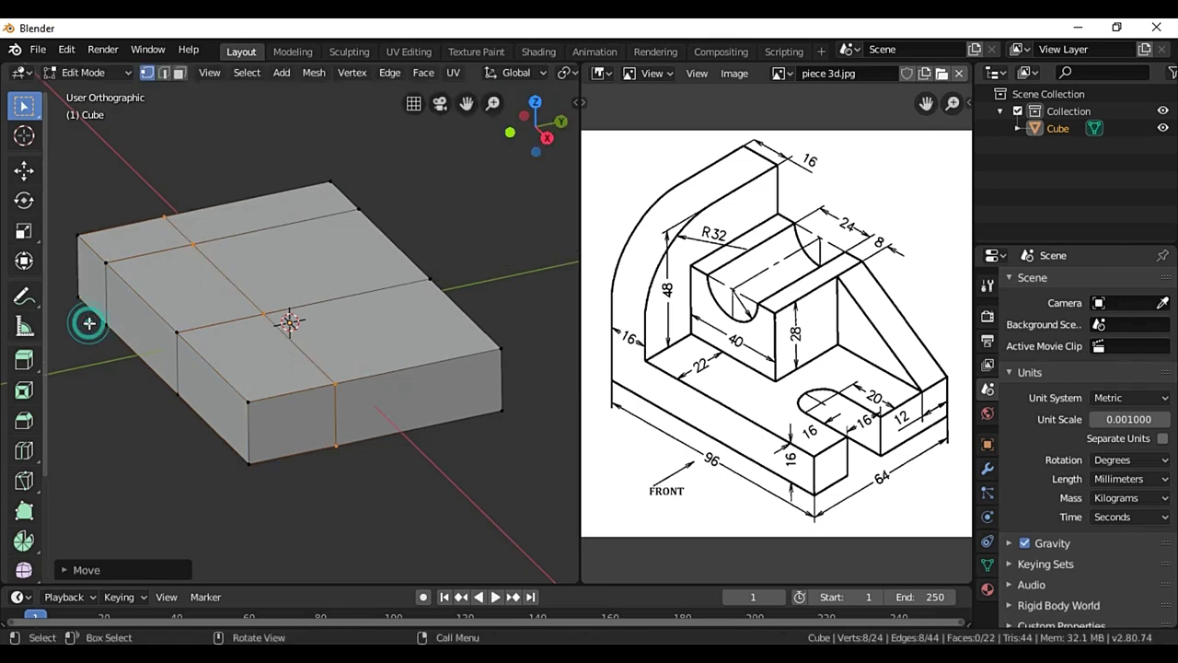
pyautogui.click(359, 479)
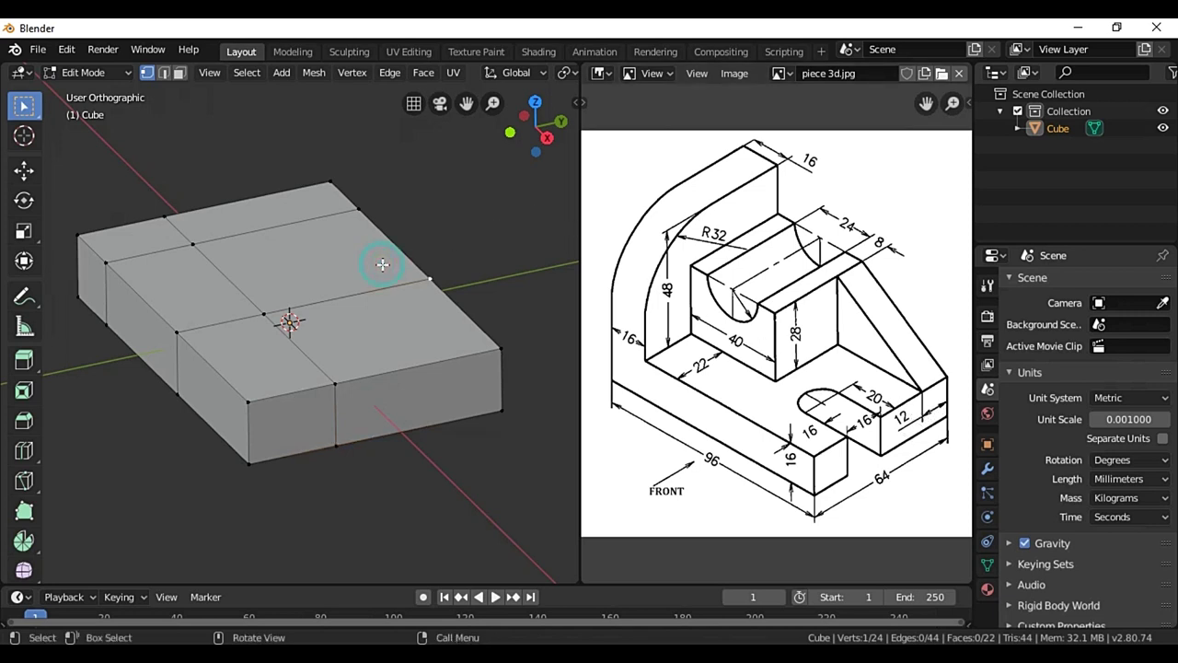
# - Add another lengthwise loop cut moved -12 mm along Y, then clear the selection
pyautogui.hotkey('ctrl', 'r')
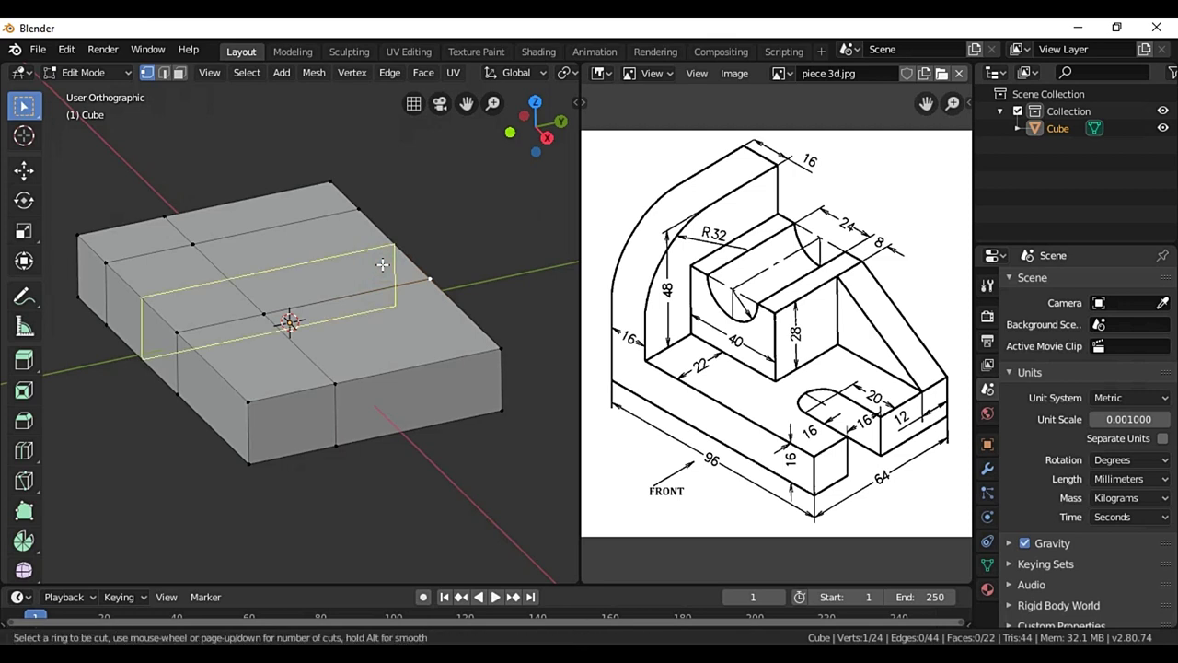
pyautogui.click(307, 282)
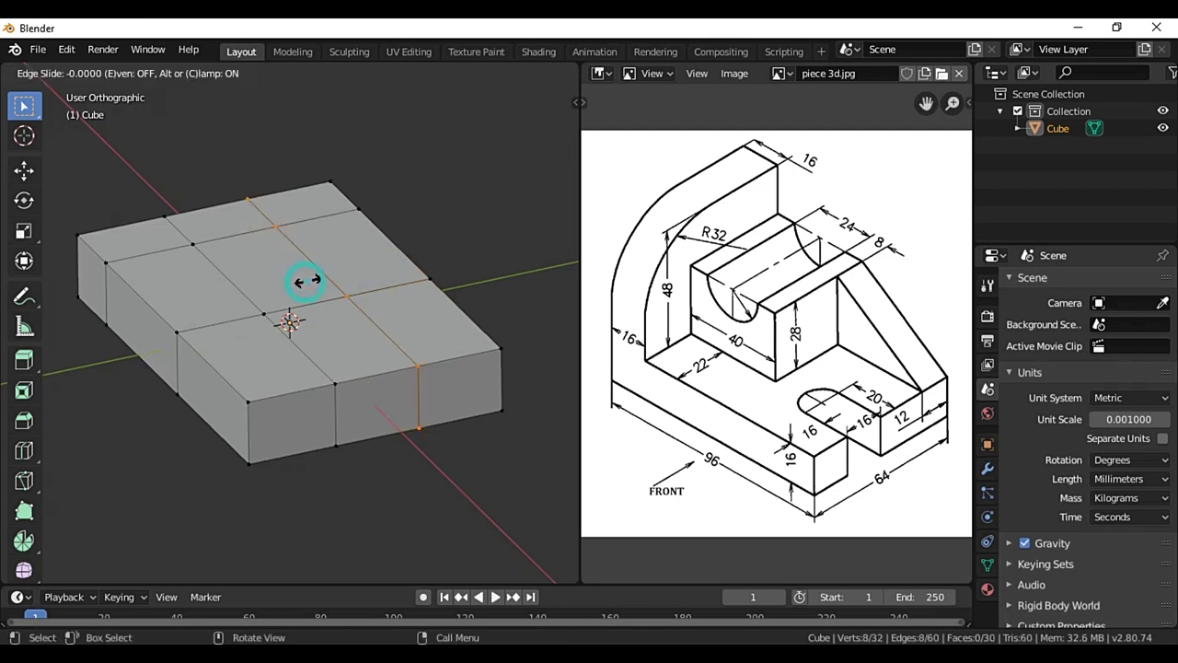
pyautogui.click(421, 251)
pyautogui.press('g')
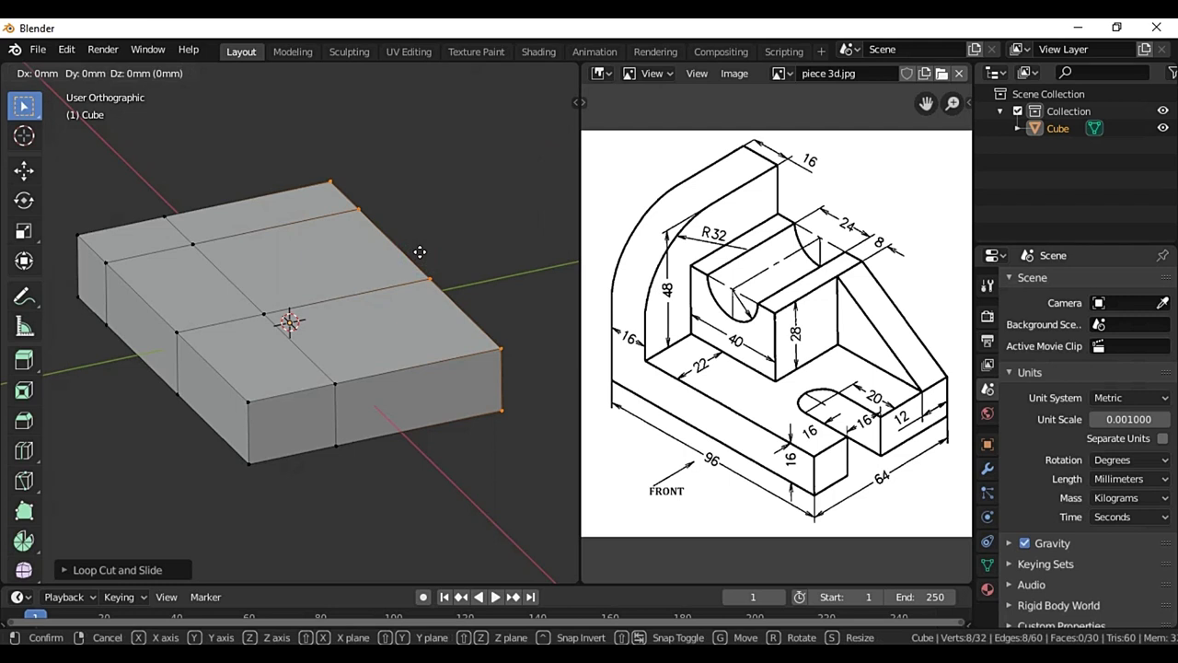
pyautogui.press('y')
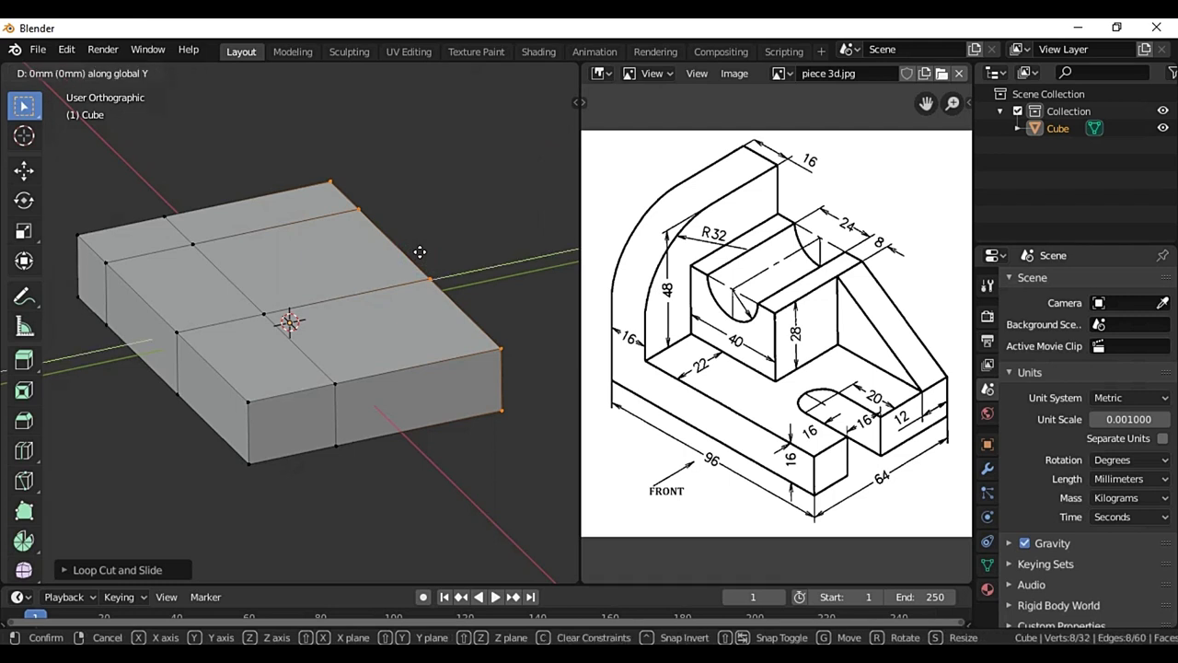
pyautogui.write('-(12')
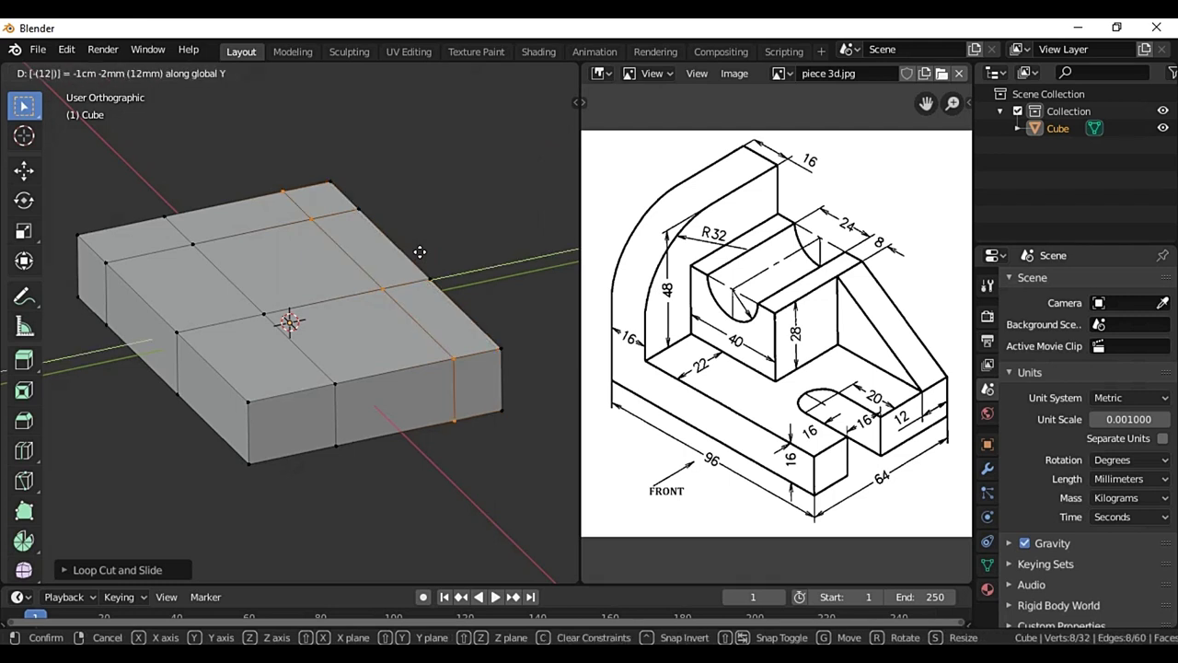
pyautogui.press('Return')
pyautogui.click(297, 502)
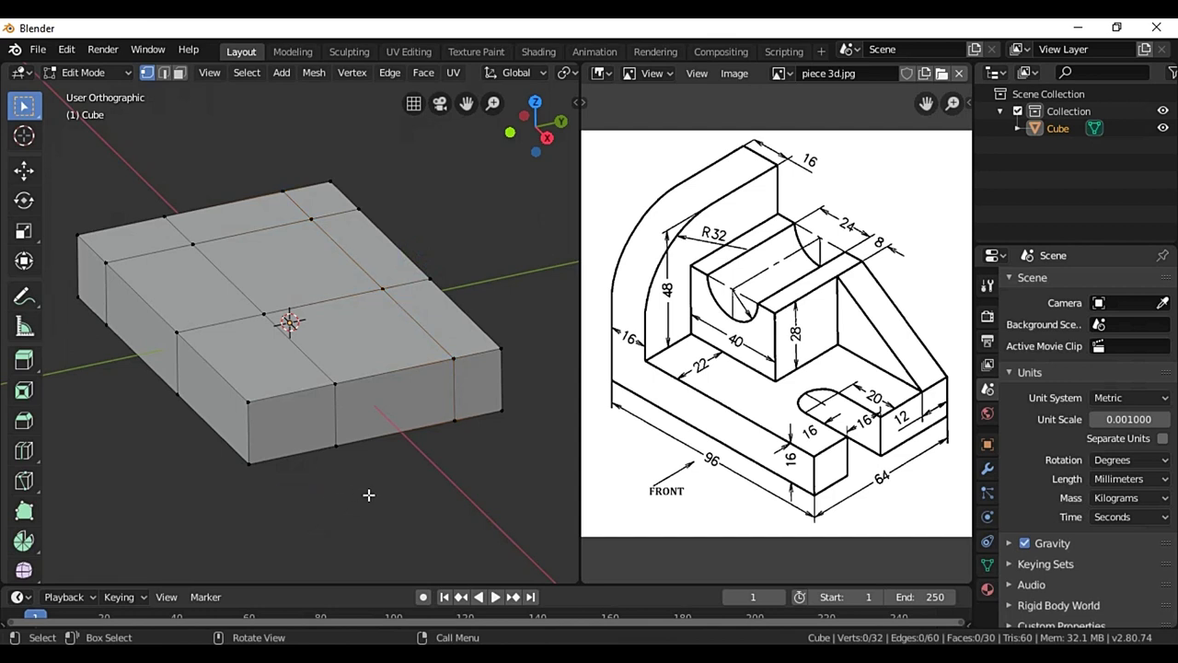
# - From a near-top view in Face Select mode, select the right-side, back-row and centre-back top faces
pyautogui.moveTo(368, 495); pyautogui.dragTo(323, 501, button='middle')
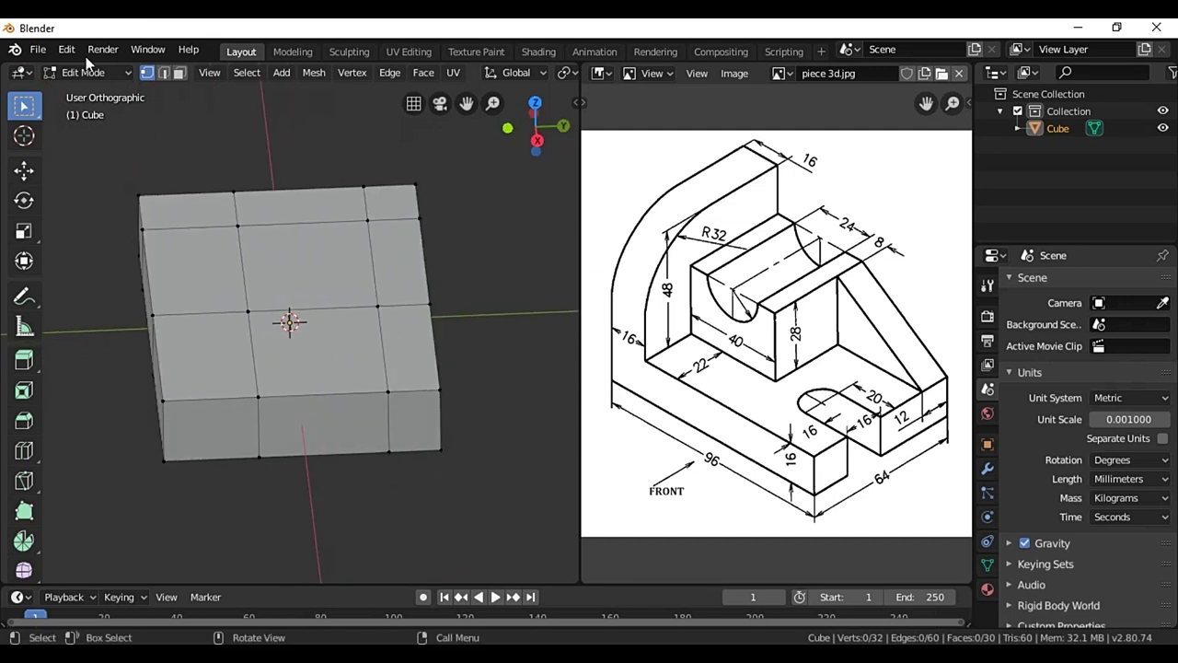
pyautogui.click(179, 74)
pyautogui.click(410, 360)
pyautogui.keyDown('shift'); pyautogui.click(402, 275); pyautogui.keyUp('shift')
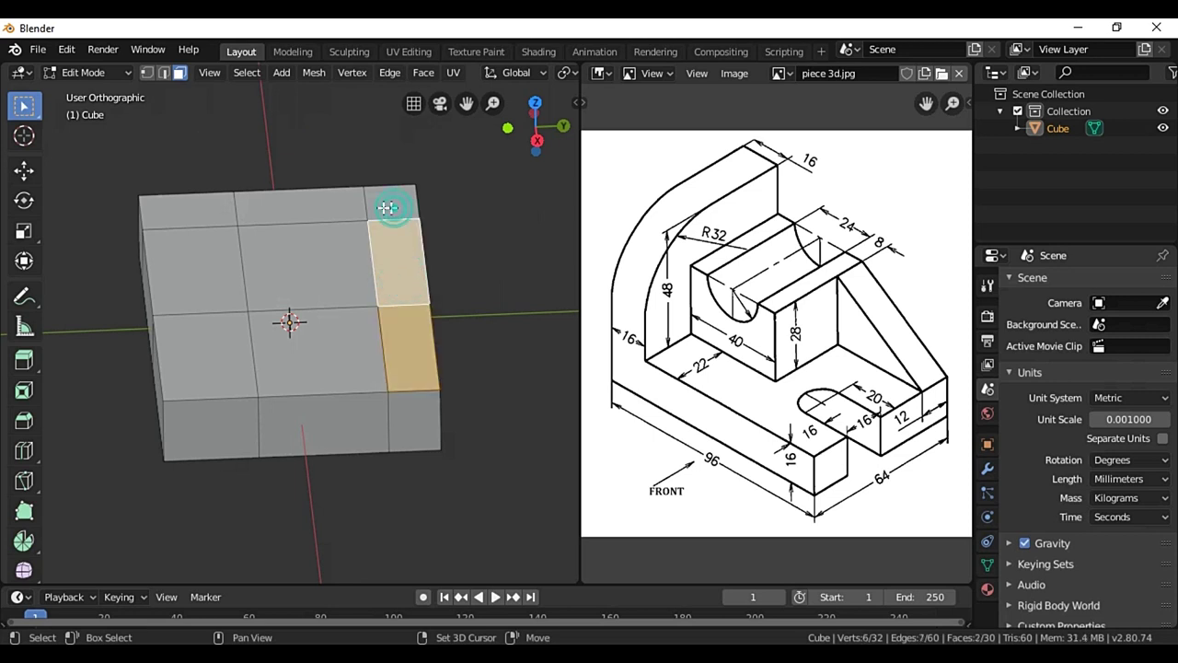
pyautogui.keyDown('shift'); pyautogui.click(394, 204); pyautogui.keyUp('shift')
pyautogui.keyDown('shift'); pyautogui.click(313, 210); pyautogui.keyUp('shift')
pyautogui.keyDown('shift'); pyautogui.click(186, 209); pyautogui.keyUp('shift')
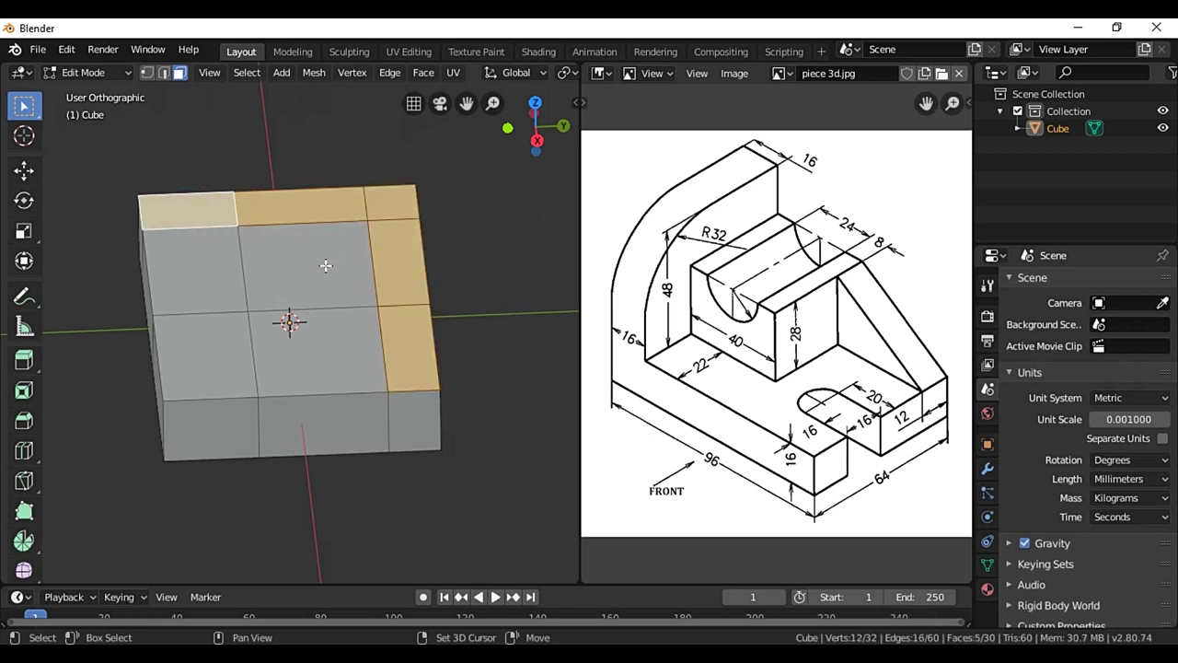
pyautogui.keyDown('shift'); pyautogui.click(322, 263); pyautogui.keyUp('shift')
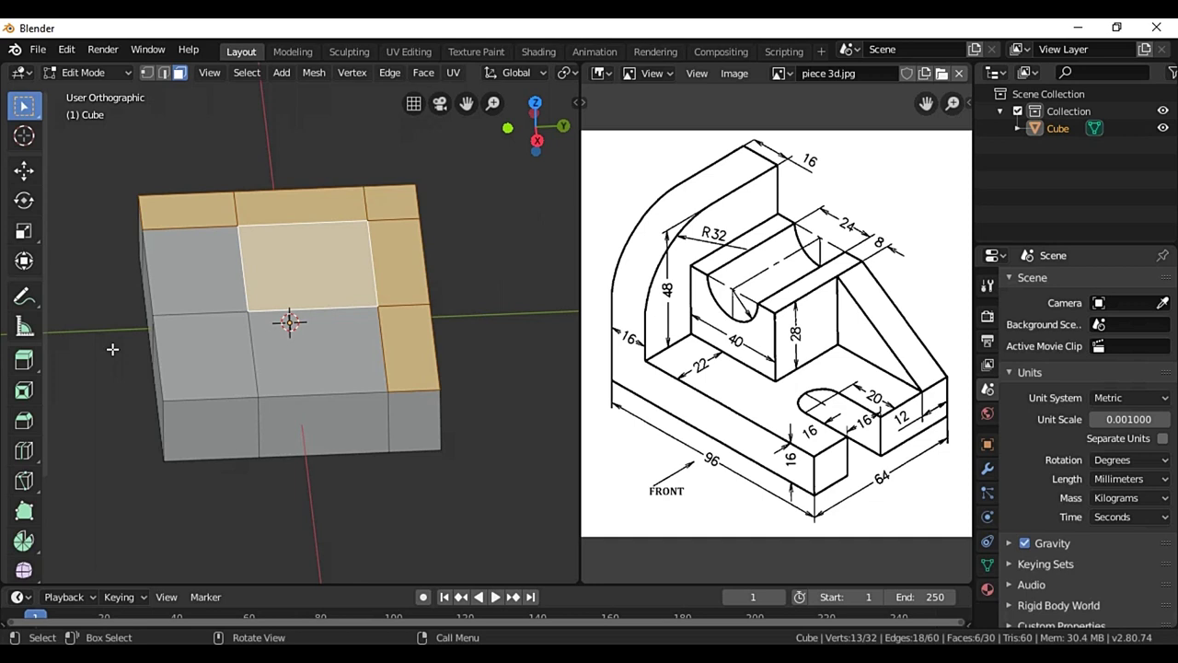
# - Extrude the selected faces 28 mm upward, then deselect and orbit to a three-quarter view
pyautogui.press('e')
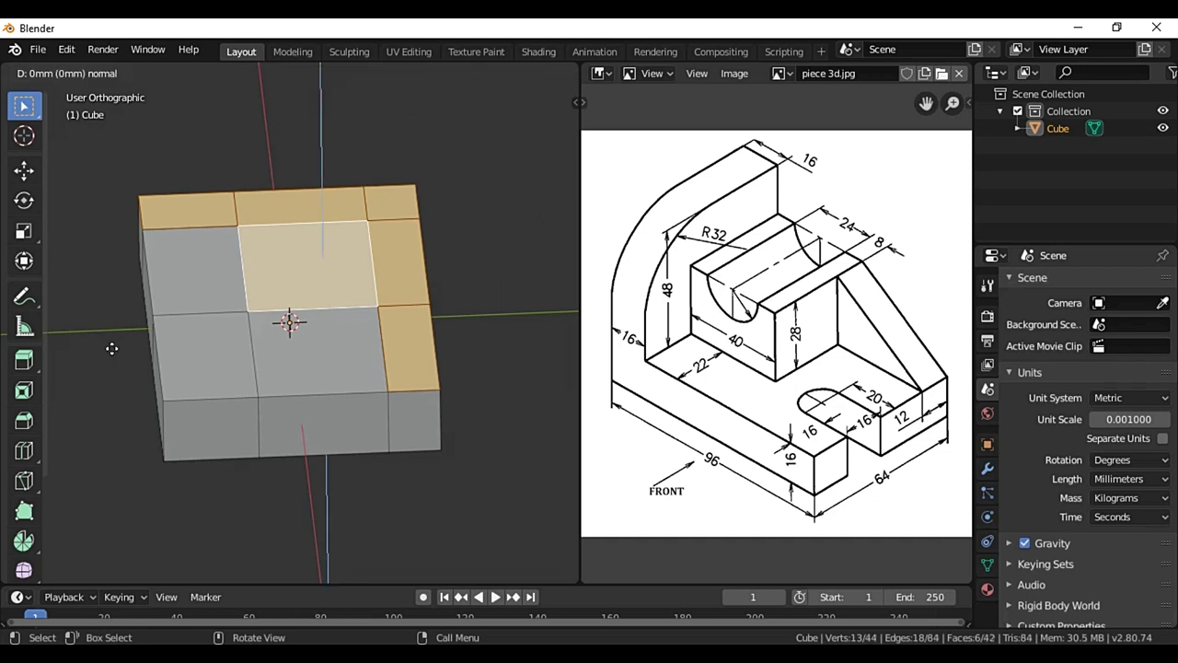
pyautogui.rightClick(112, 348)
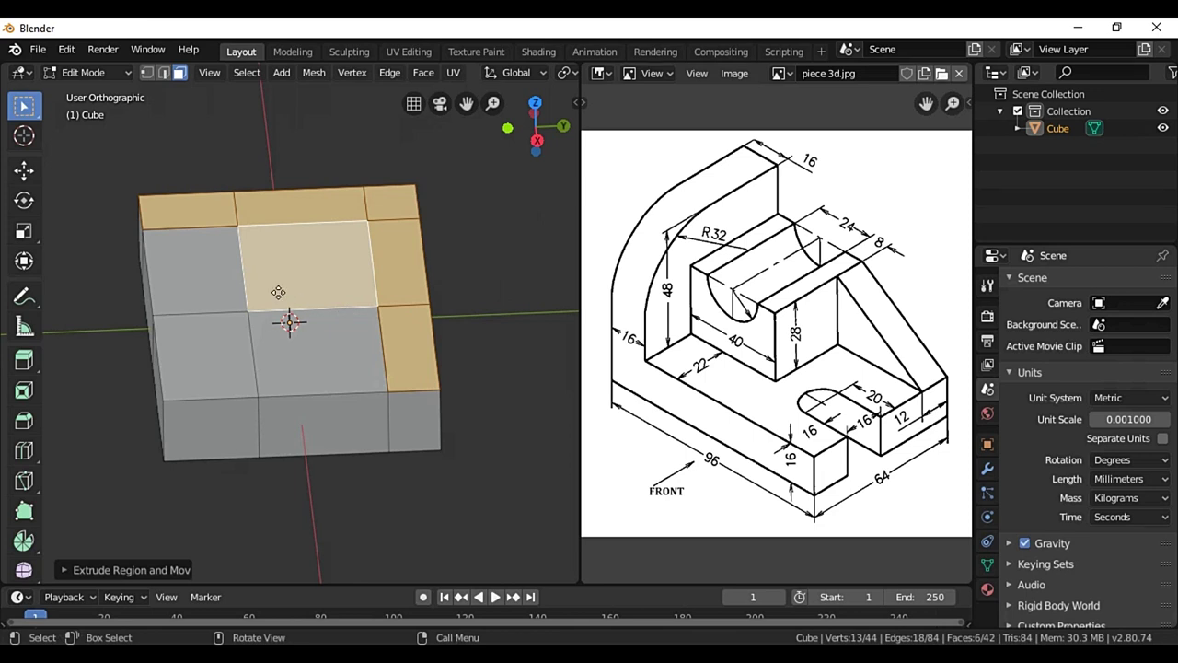
pyautogui.write('e')
pyautogui.write('28')
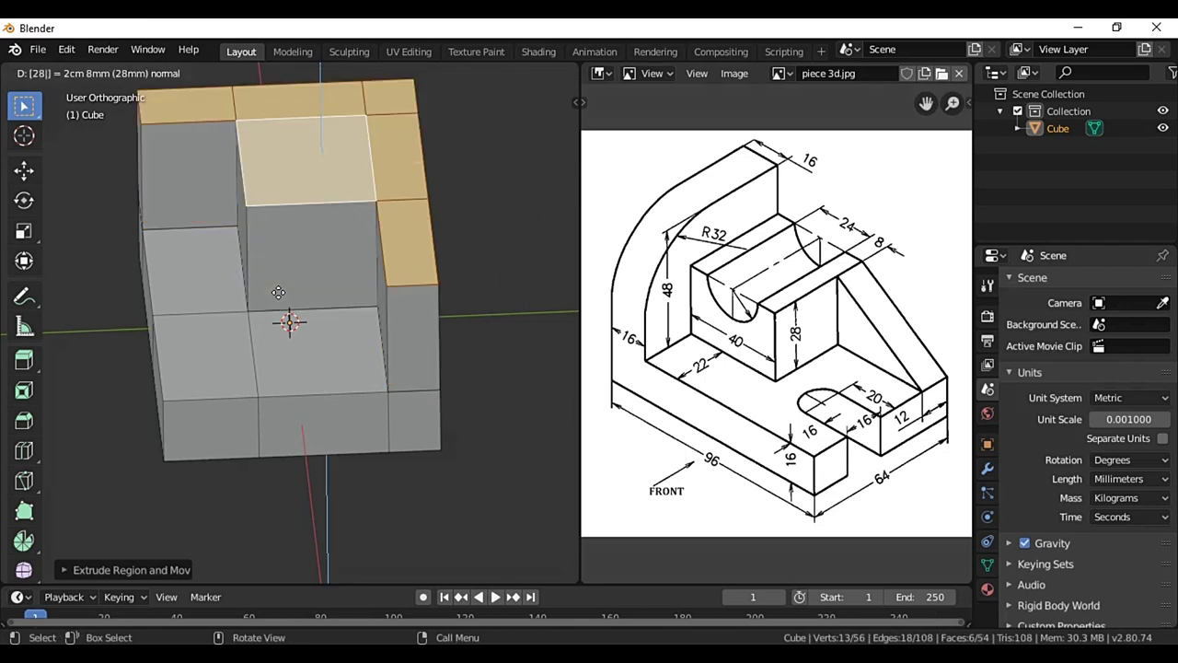
pyautogui.press('Return')
pyautogui.moveTo(279, 292)
pyautogui.mouseDown(button='middle')
pyautogui.moveTo(295, 310)
pyautogui.moveTo(307, 478)
pyautogui.mouseUp(button='middle')
pyautogui.click(307, 479)
pyautogui.moveTo(502, 445)
pyautogui.mouseDown(button='middle')
pyautogui.moveTo(512, 424)
pyautogui.moveTo(543, 419)
pyautogui.mouseUp(button='middle')
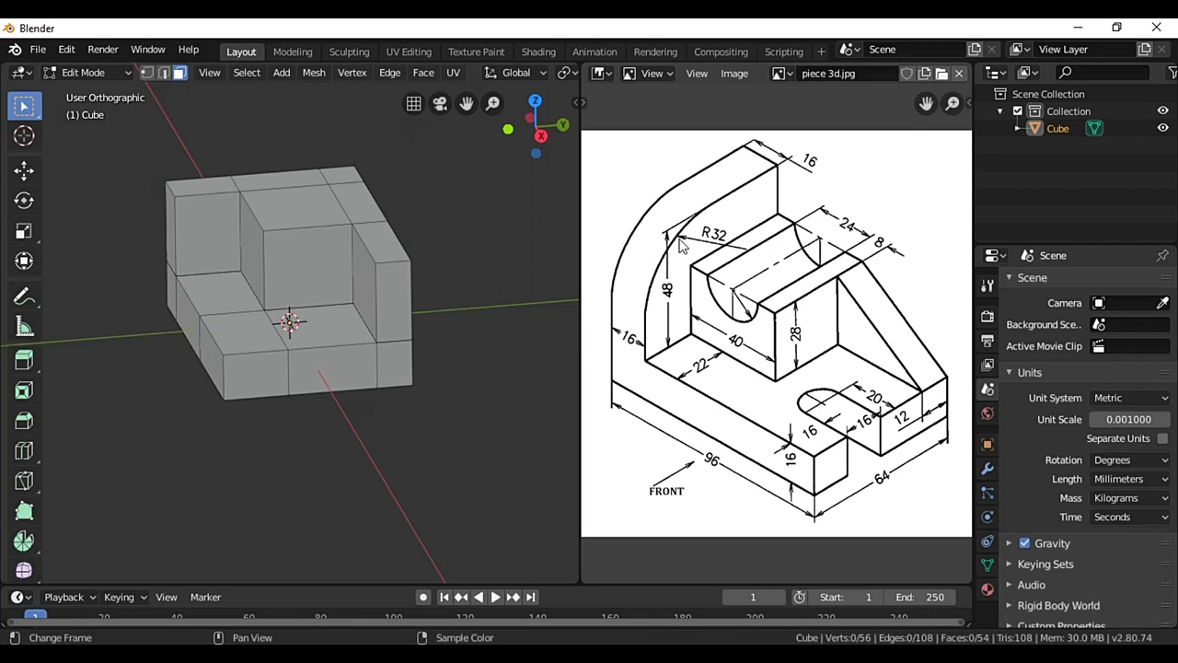
# - Select the back-right, back-middle and back-left top faces and extrude them 20 mm higher
pyautogui.click(350, 174)
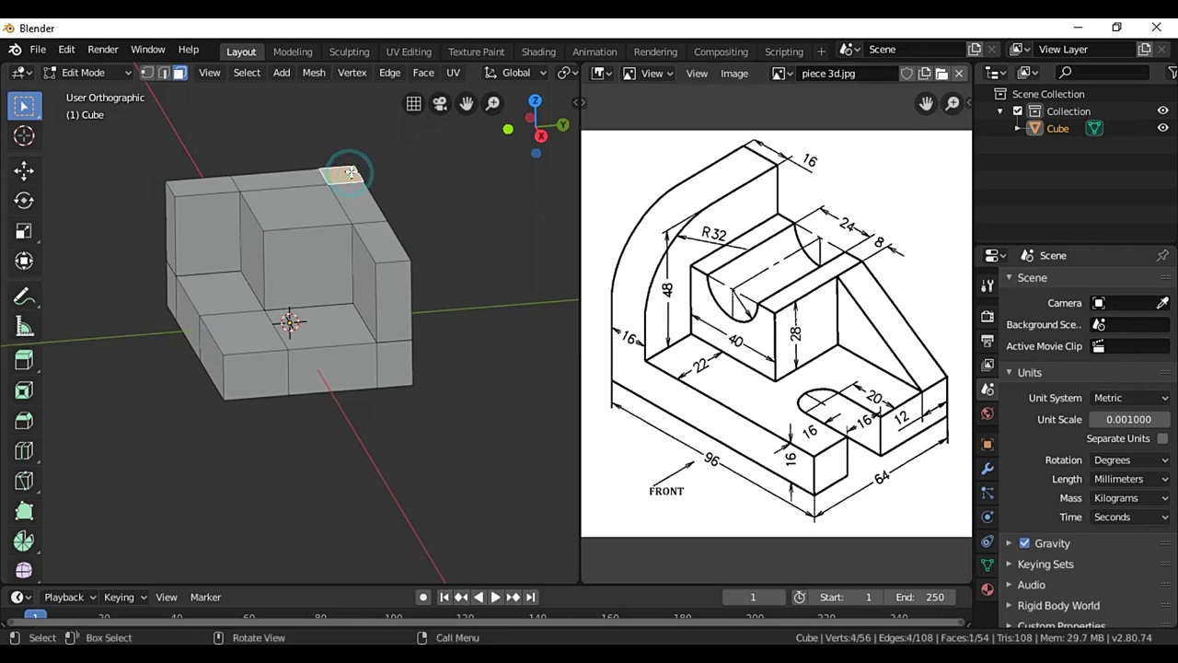
pyautogui.keyDown('shift'); pyautogui.click(291, 183); pyautogui.keyUp('shift')
pyautogui.keyDown('shift'); pyautogui.click(189, 184); pyautogui.keyUp('shift')
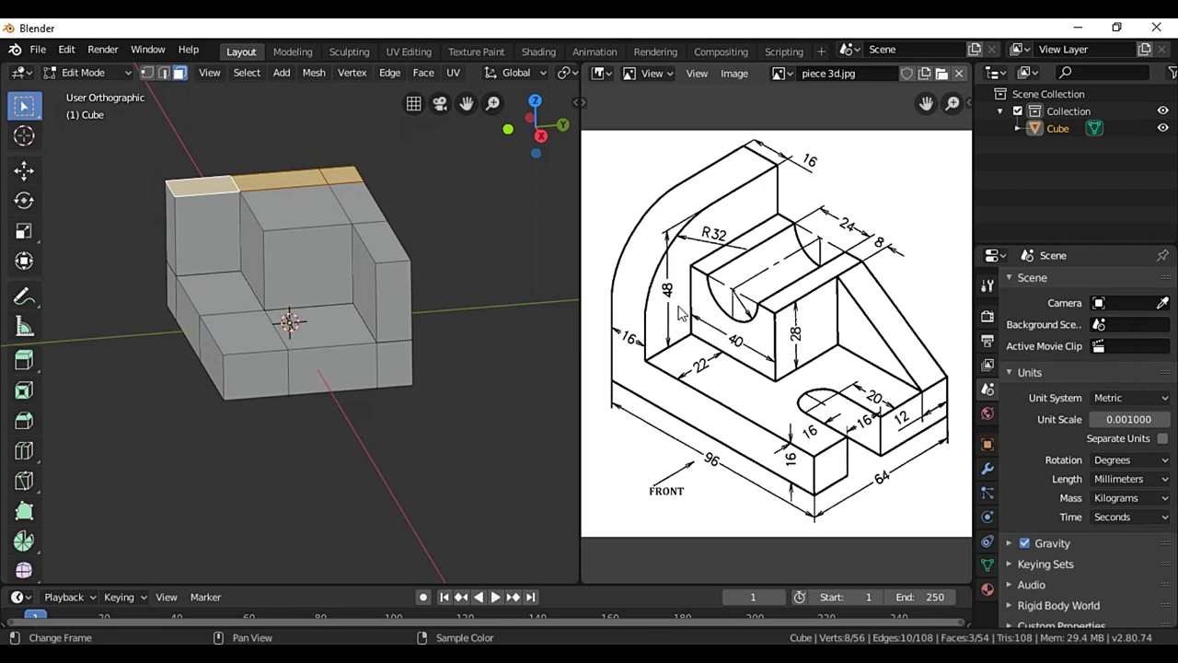
pyautogui.scroll(-1, 490, 332)
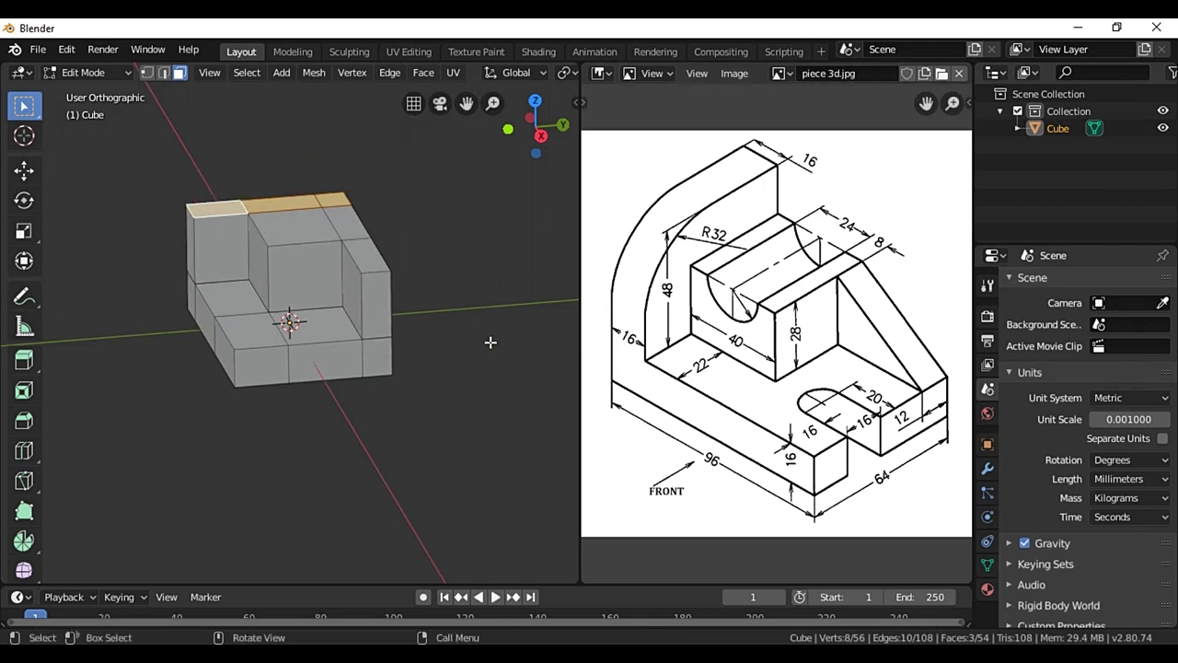
pyautogui.write('e')
pyautogui.write('2')
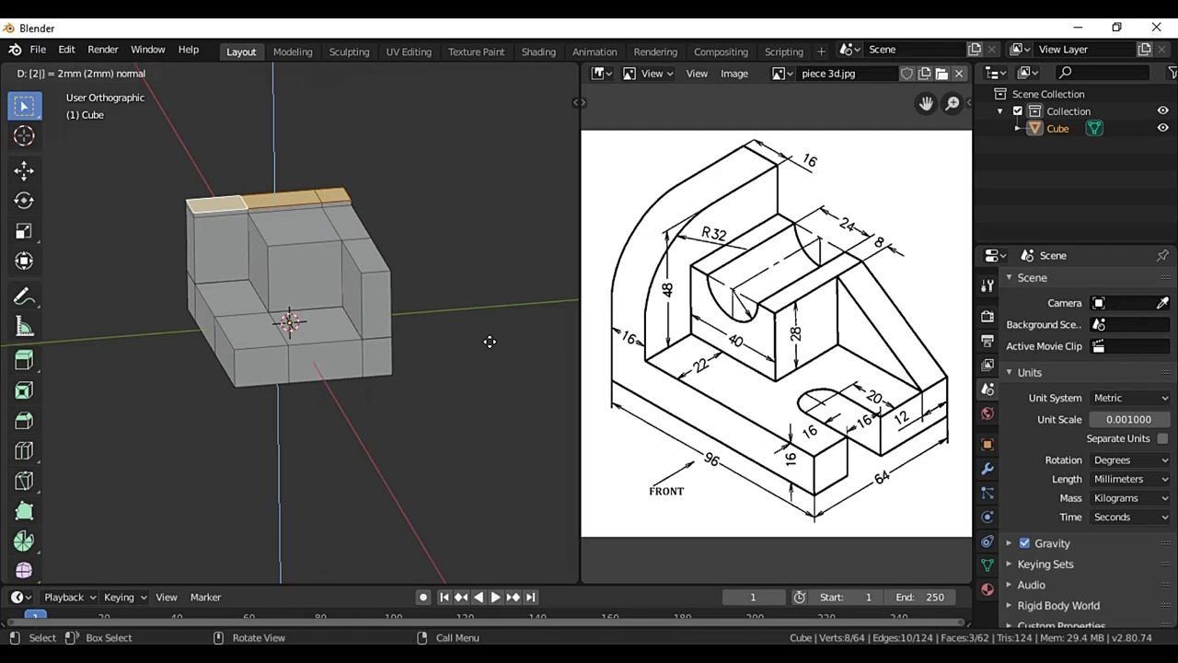
pyautogui.write('0')
pyautogui.press('Return')
pyautogui.scroll(-2, 490, 336)
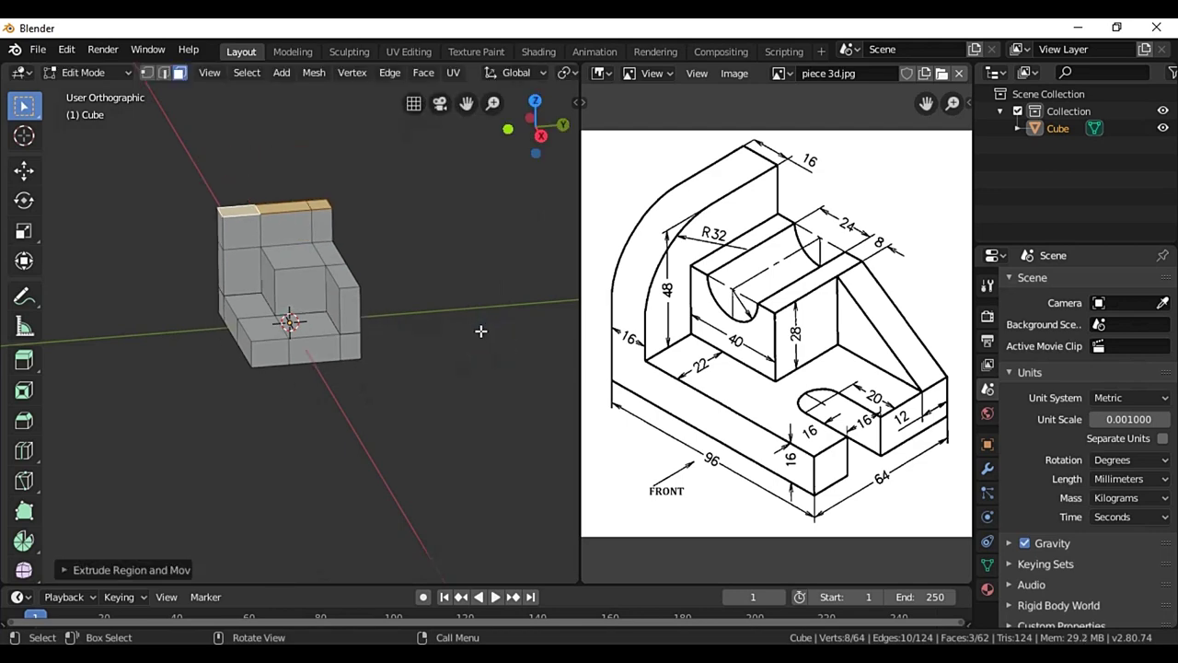
pyautogui.scroll(4, 479, 333)
pyautogui.moveTo(493, 344)
pyautogui.mouseDown(button='middle')
pyautogui.moveTo(496, 303)
pyautogui.moveTo(439, 341)
pyautogui.mouseUp(button='middle')
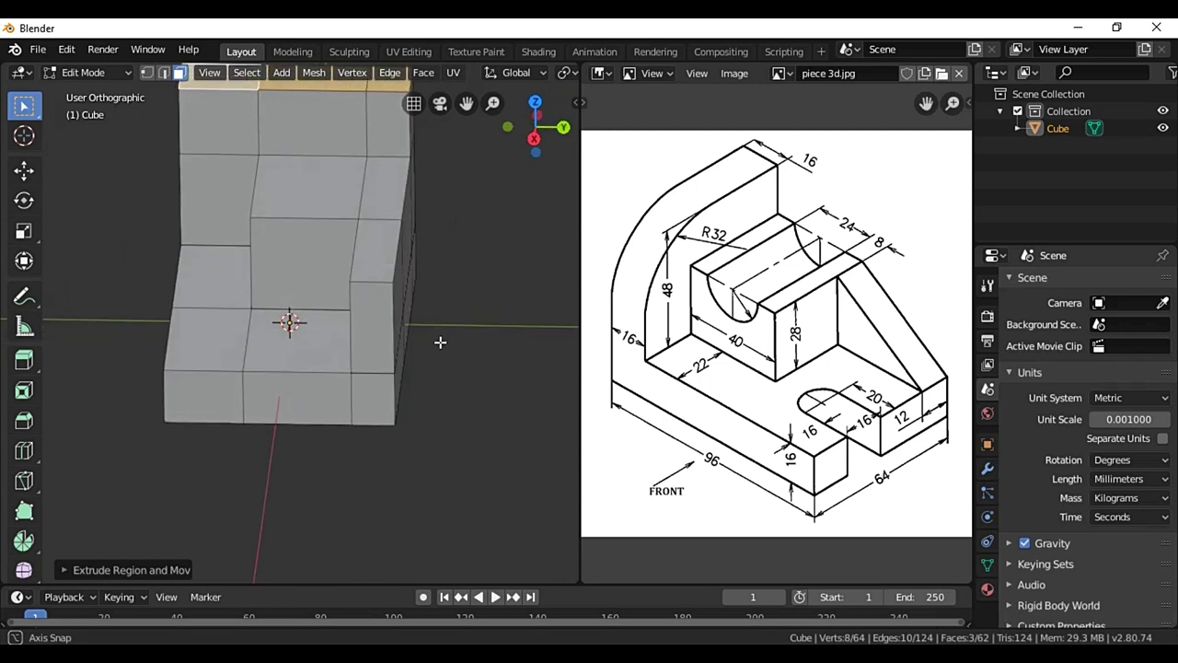